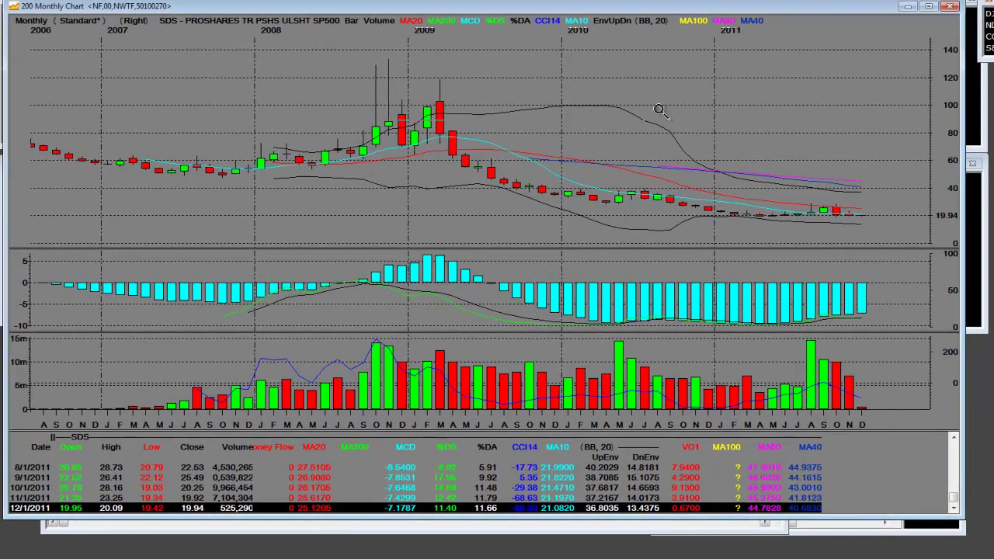
# Enlarge the 2011 section of the SDS monthly chart and review the Bear Market ETFs quote list.
pyautogui.click(885, 233)
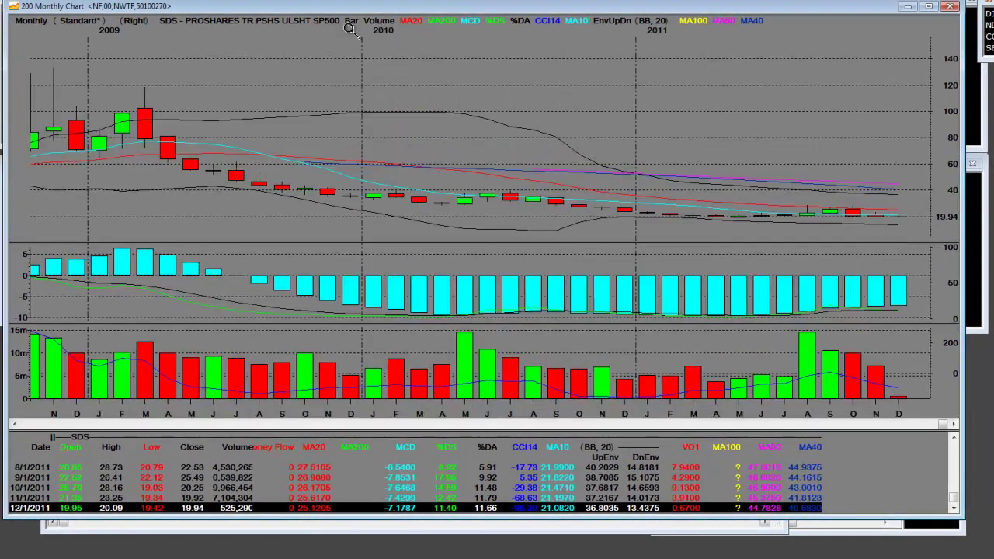
pyautogui.click(945, 187)
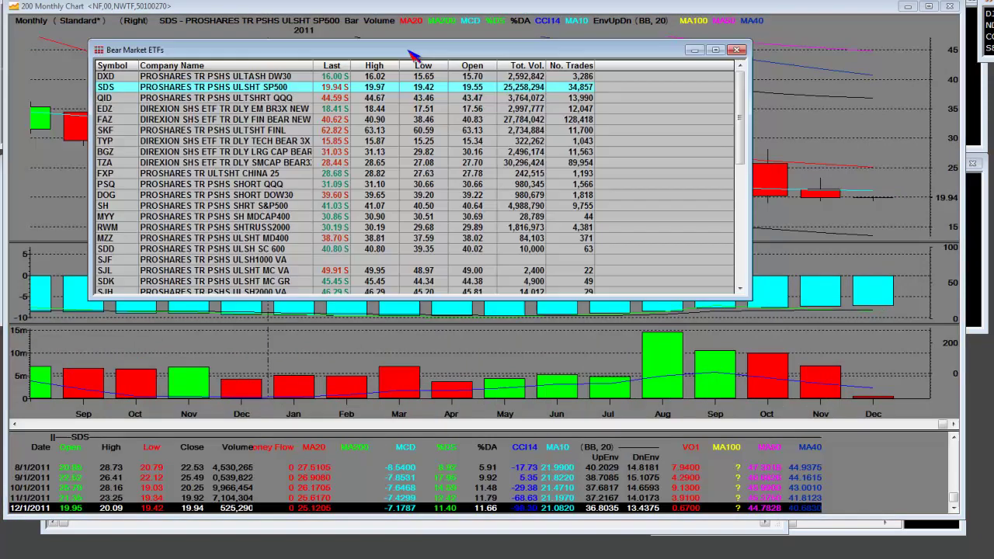
pyautogui.moveTo(431, 53); pyautogui.dragTo(480, 69)
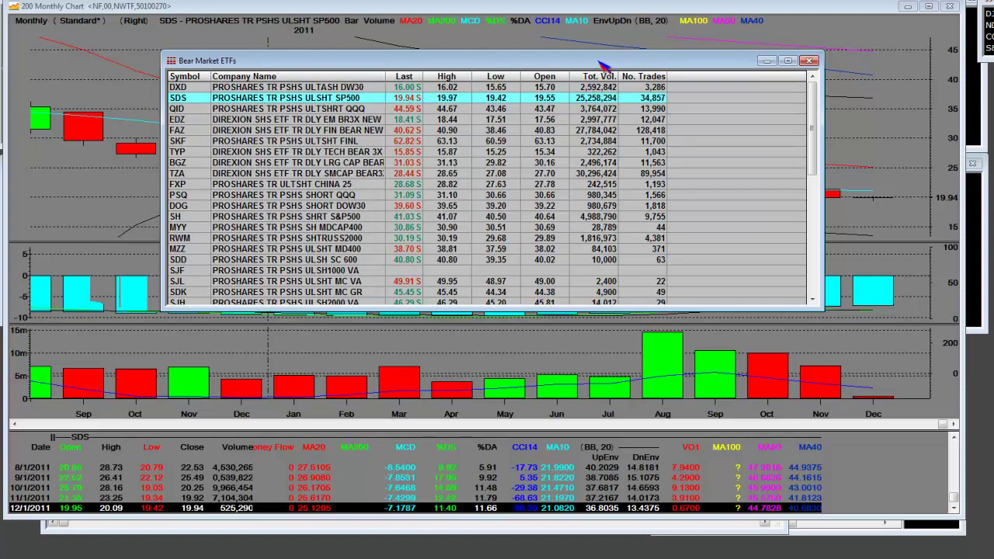
pyautogui.moveTo(602, 66); pyautogui.dragTo(497, 84)
pyautogui.click(210, 144)
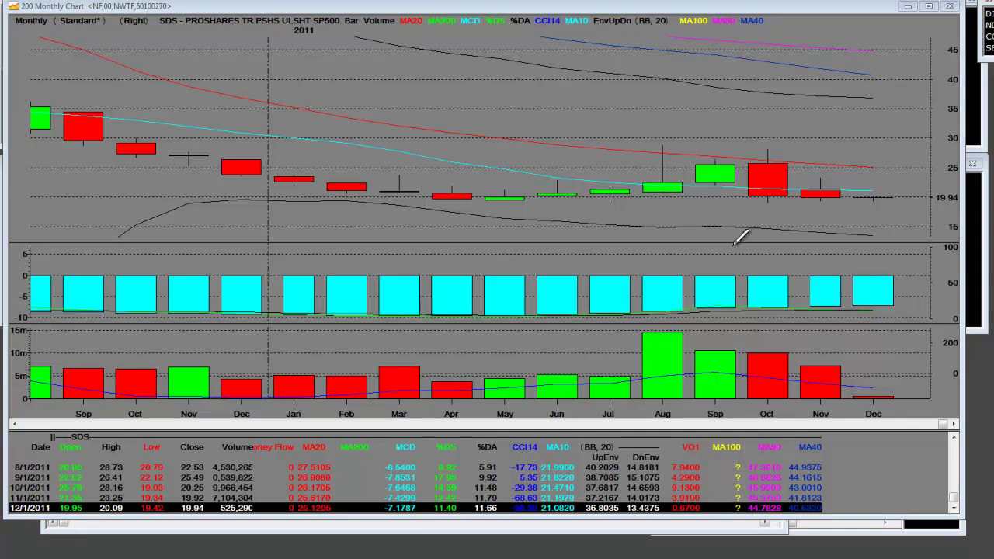
# Draw horizontal price lines on the SDS monthly chart at about 19.43, 28.92, 25.47 and 23.10.
pyautogui.click(491, 199)
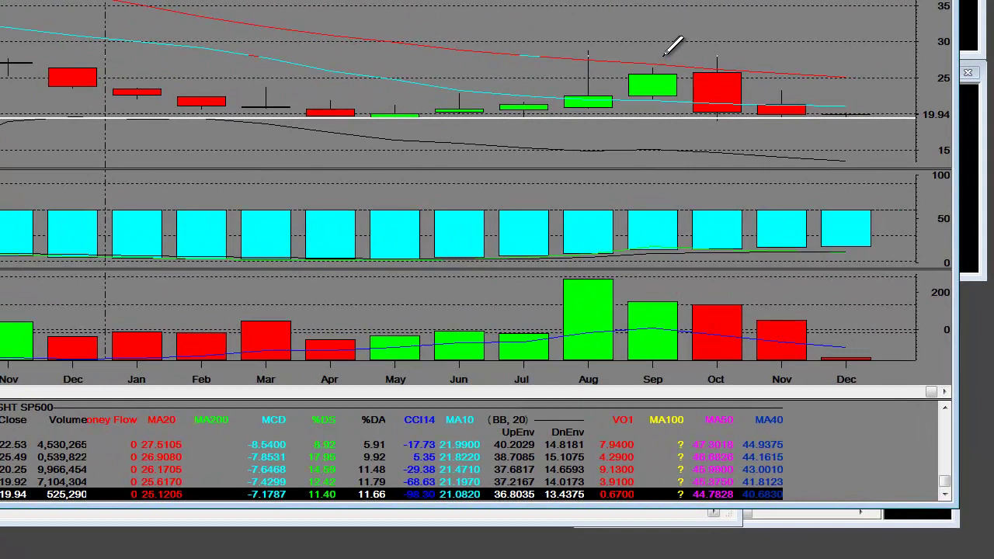
pyautogui.click(665, 50)
pyautogui.click(636, 75)
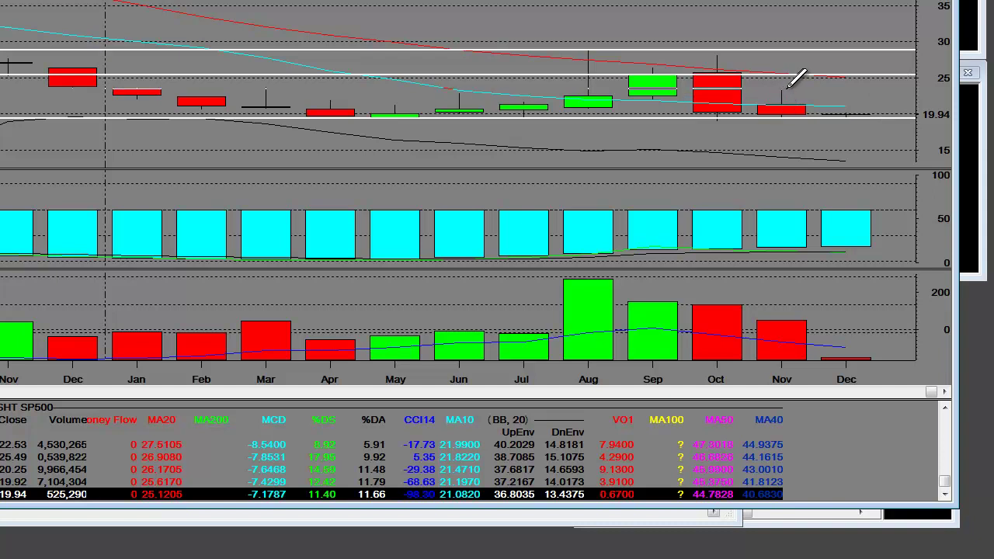
pyautogui.click(788, 92)
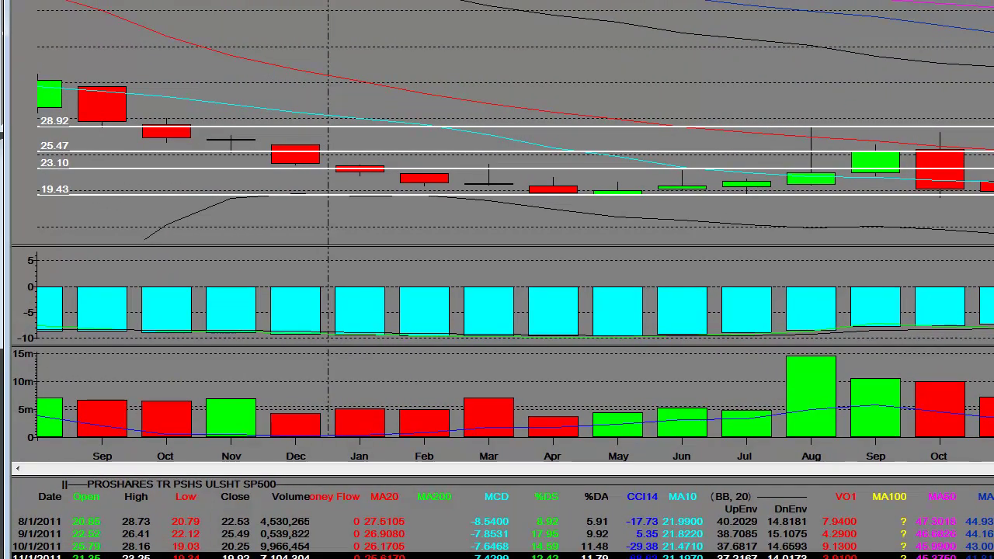
# Show the QID monthly chart and draw a horizontal support line under the 2011 lows at about 40.50.
pyautogui.press('pagedown')
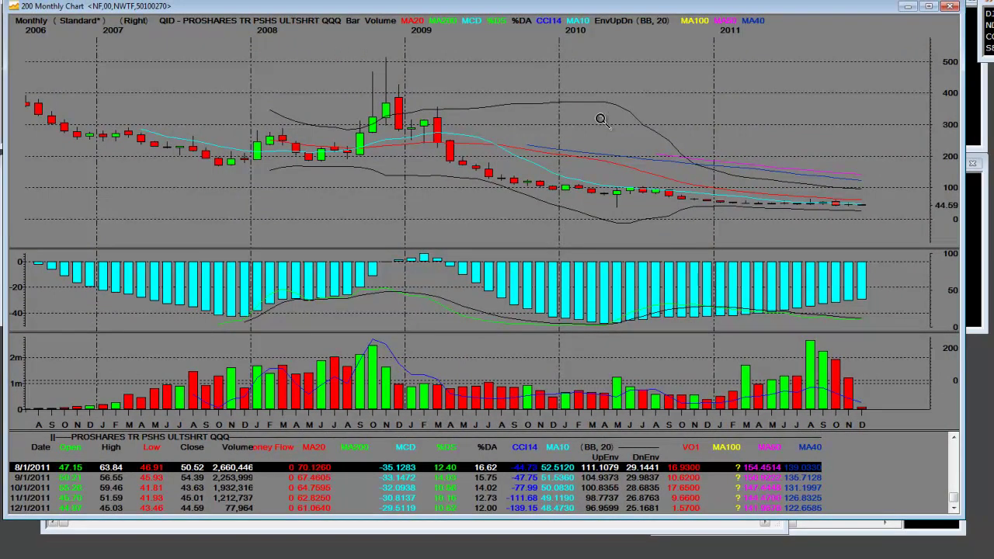
pyautogui.moveTo(689, 227); pyautogui.dragTo(893, 174)
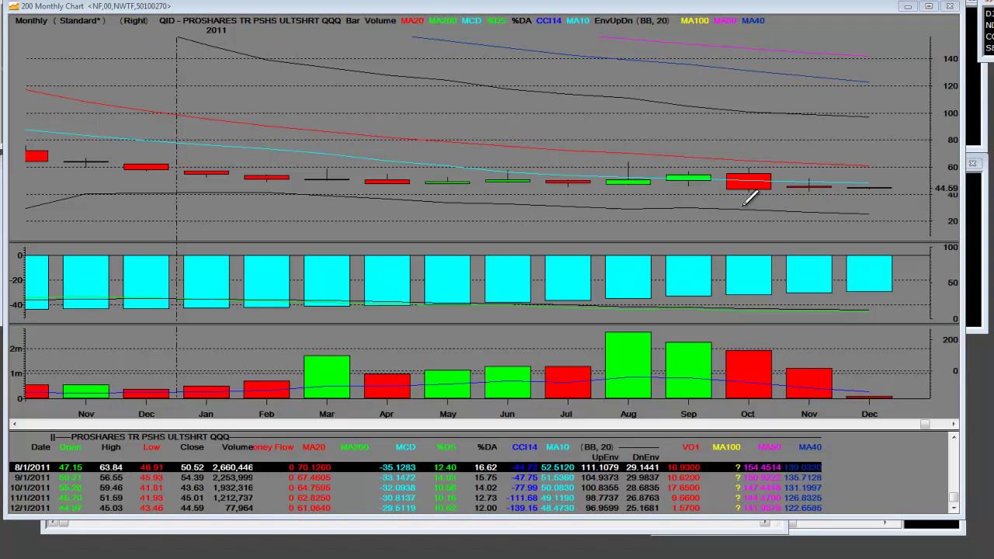
pyautogui.click(719, 193)
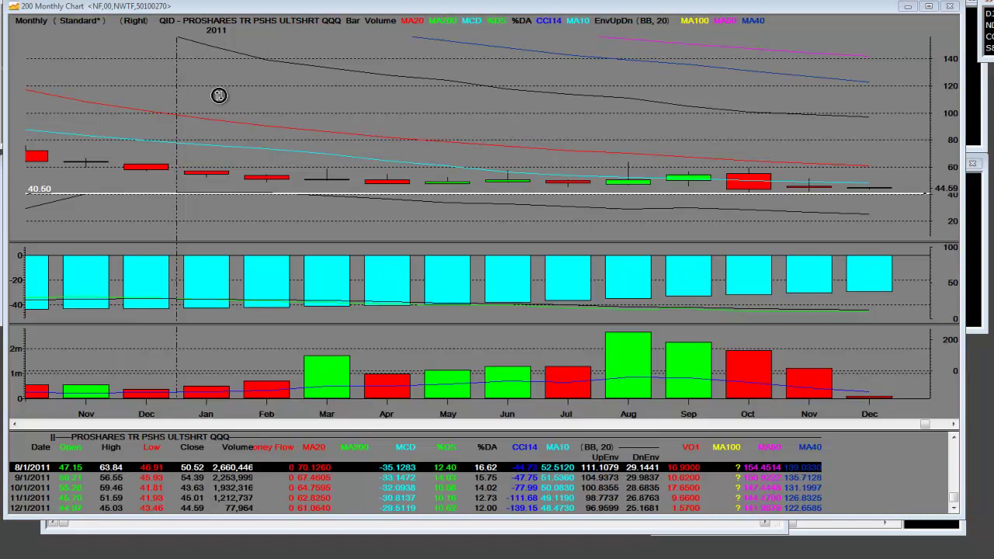
# Show the EDZ monthly chart, check its entry in the Bear Market ETFs list, and draw price lines at about 17.08 and 69.09.
pyautogui.press('pagedown')
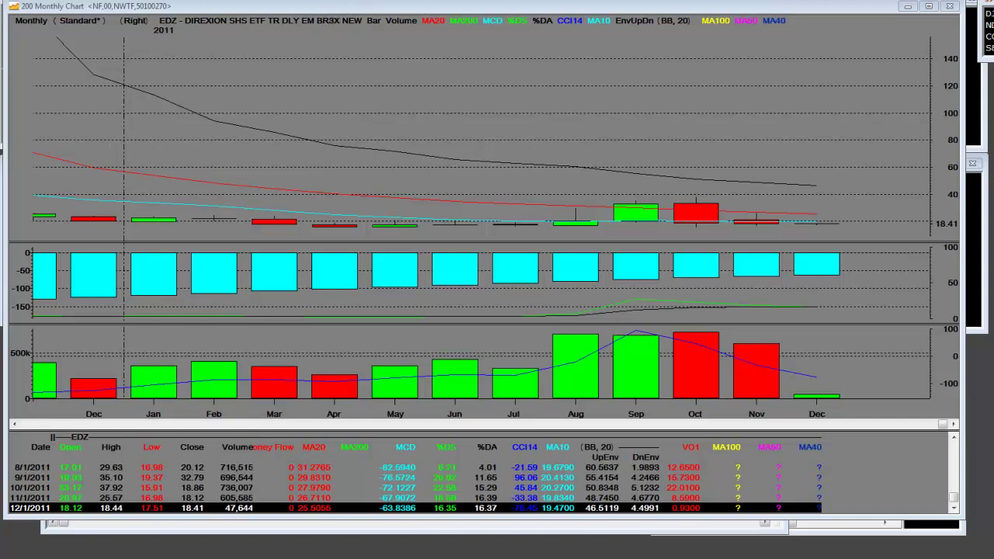
pyautogui.hotkey('ctrl', 'Tab')
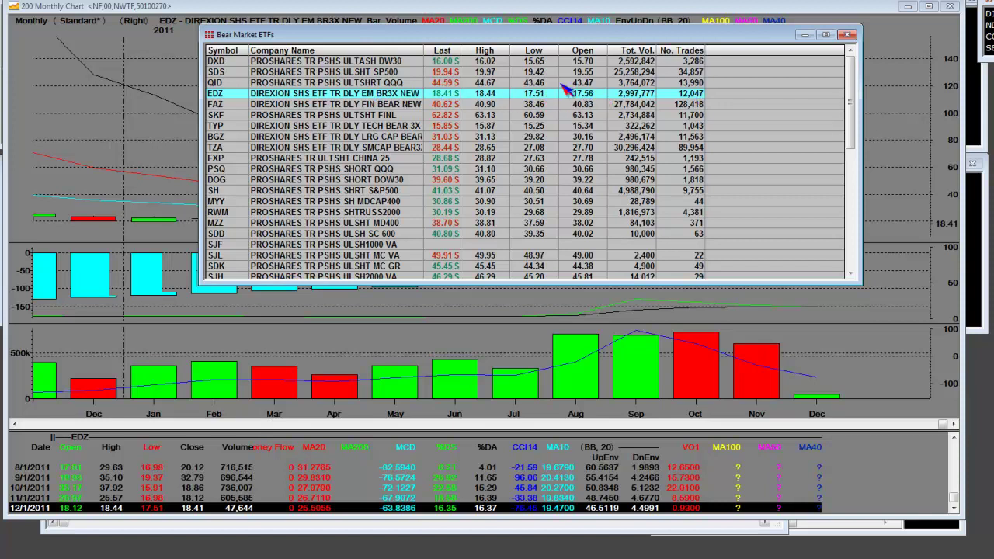
pyautogui.press('Escape')
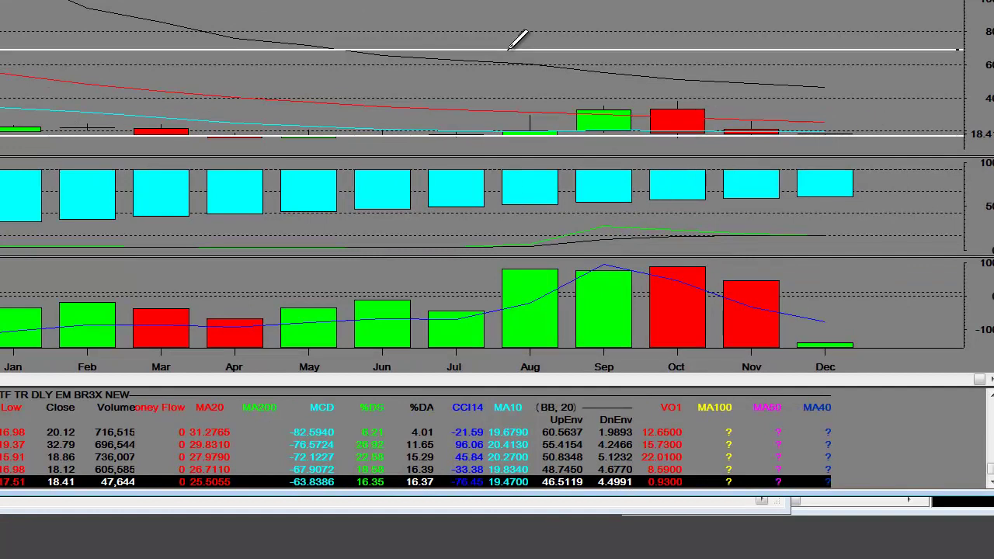
# Draw a horizontal resistance line at the October 2011 high on the EDZ chart, at about 37.98.
pyautogui.scroll(-3, 511, 44)
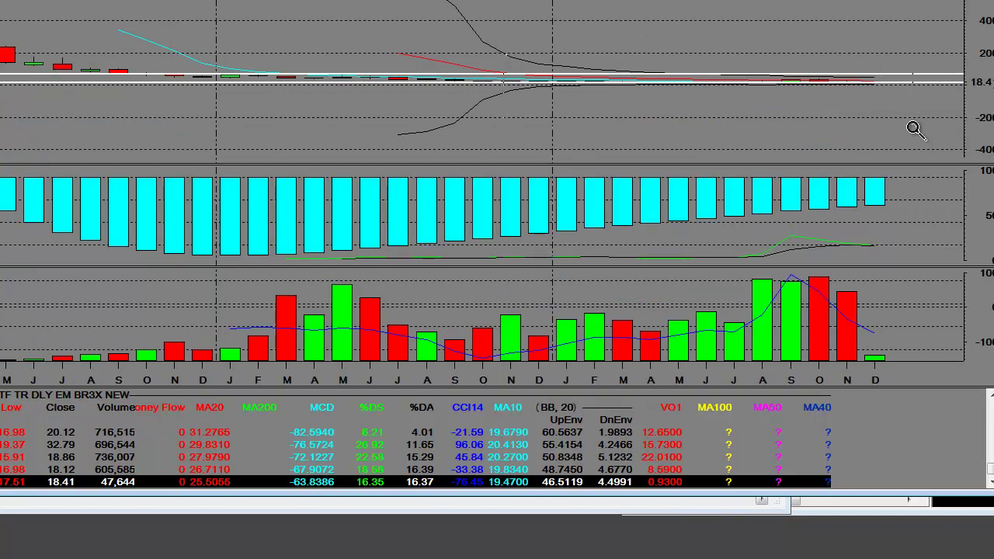
pyautogui.scroll(3, 916, 130)
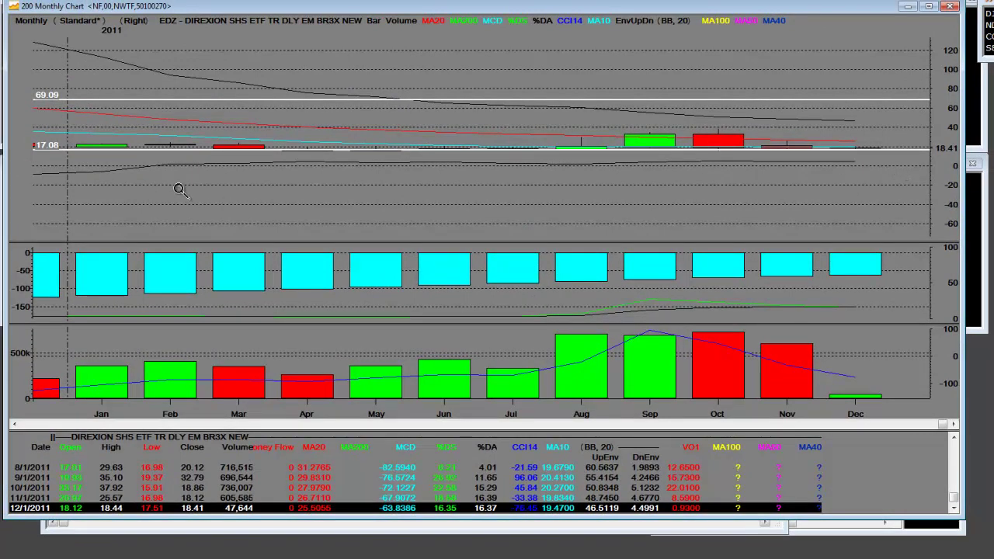
pyautogui.click(928, 113)
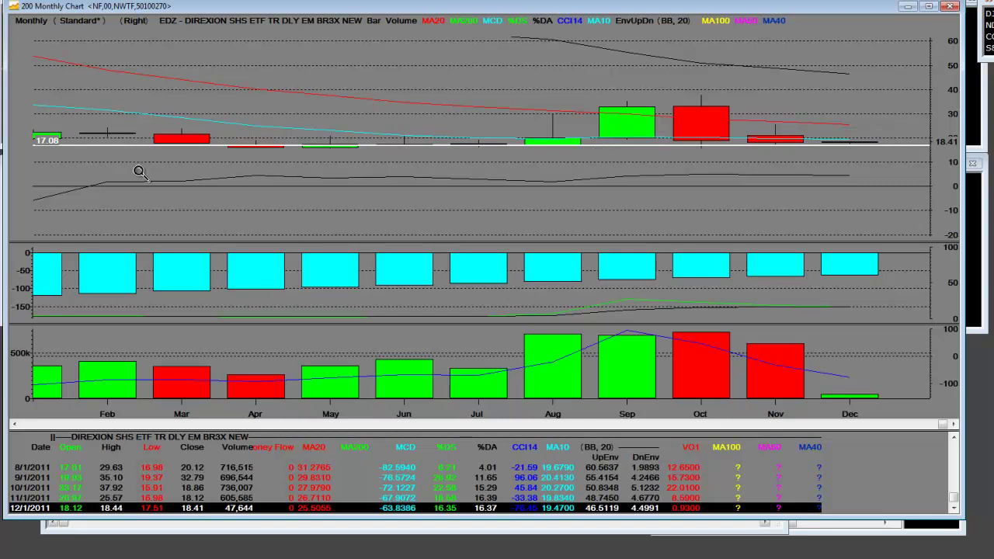
pyautogui.click(912, 84)
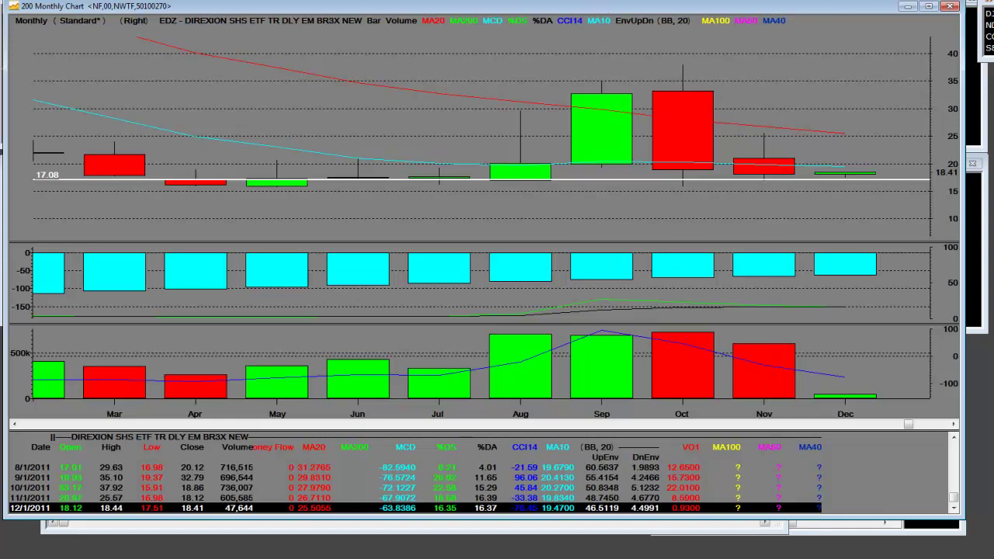
pyautogui.click(684, 62)
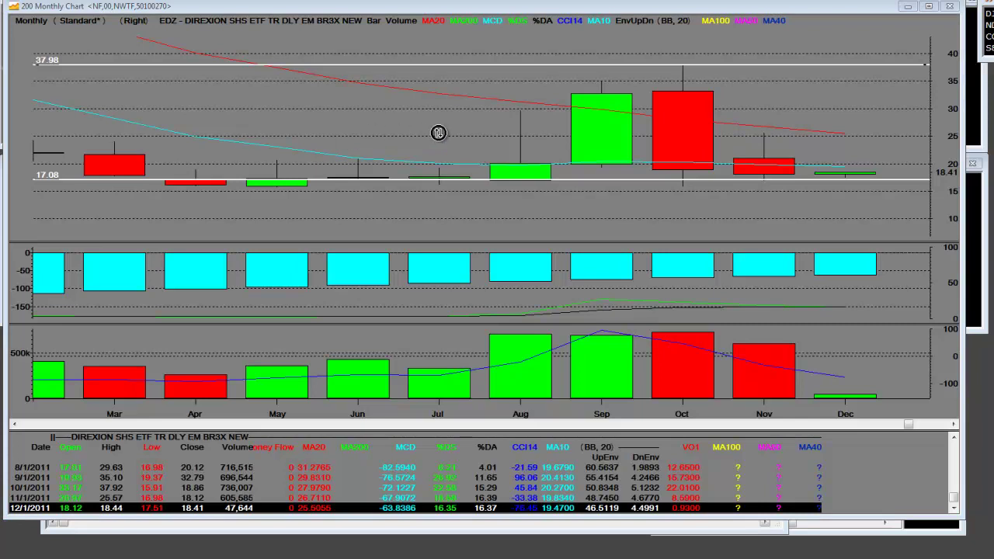
# Show the FAZ monthly chart and draw a horizontal support line below the October 2011 low at about 34.41.
pyautogui.scroll(-1, 438, 132)
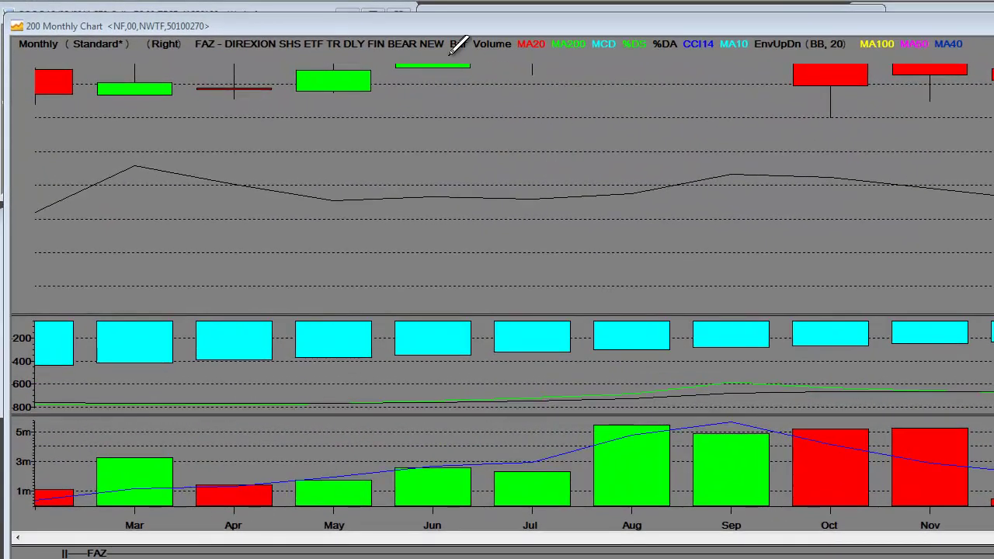
pyautogui.click(459, 121)
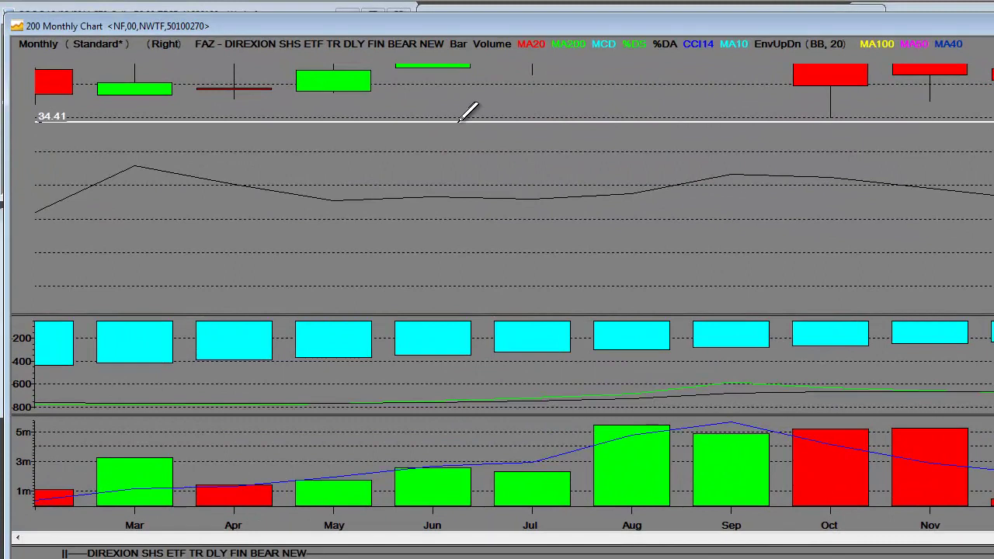
pyautogui.press('Down')
pyautogui.press('Down')
pyautogui.press('Up')
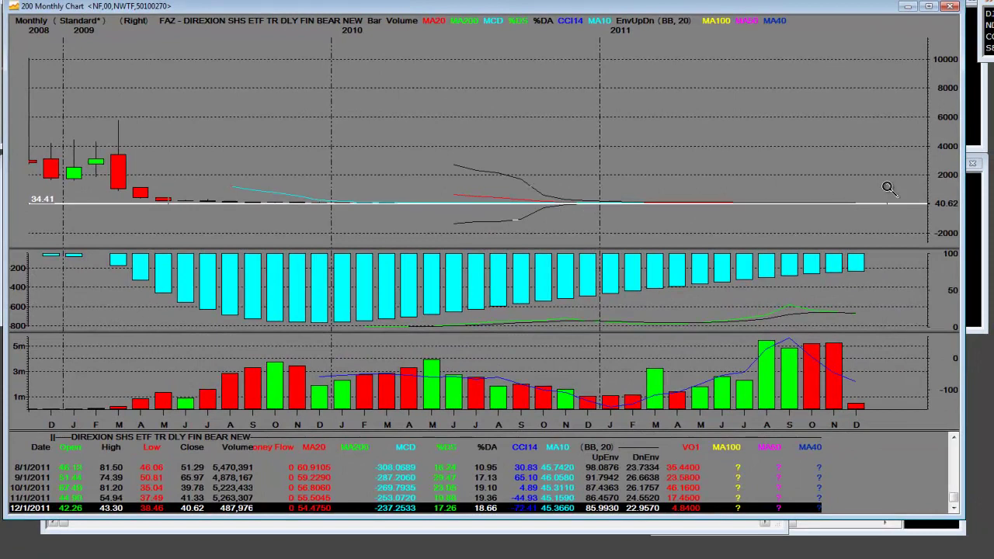
# Add horizontal resistance lines above the 2011 candles on the FAZ chart at about 79.94, 55.72 and 108.87.
pyautogui.click(893, 190)
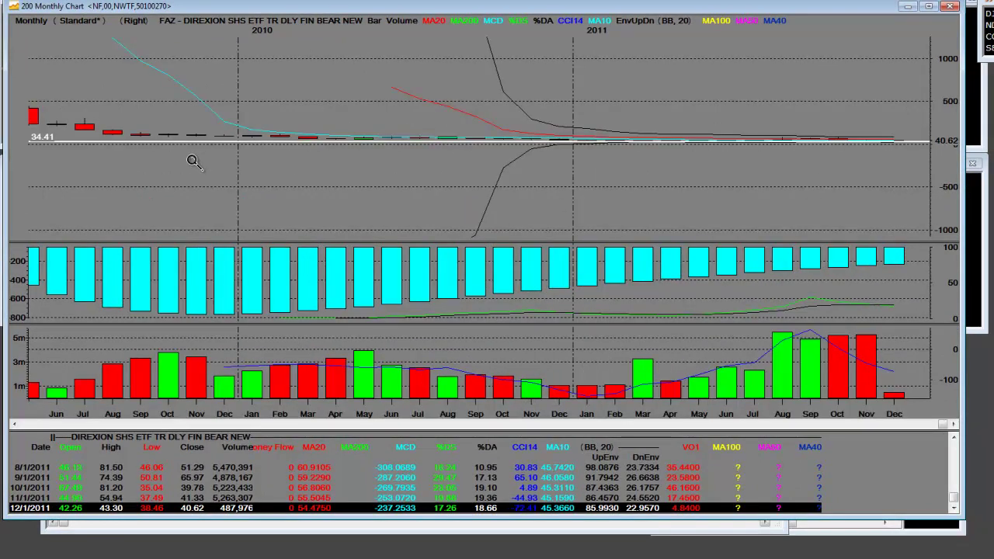
pyautogui.click(935, 121)
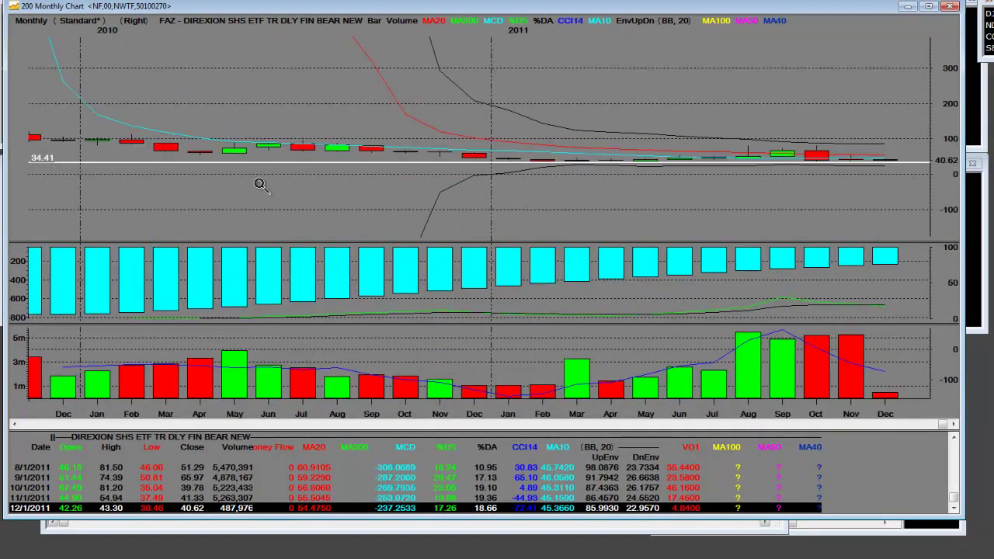
pyautogui.click(929, 115)
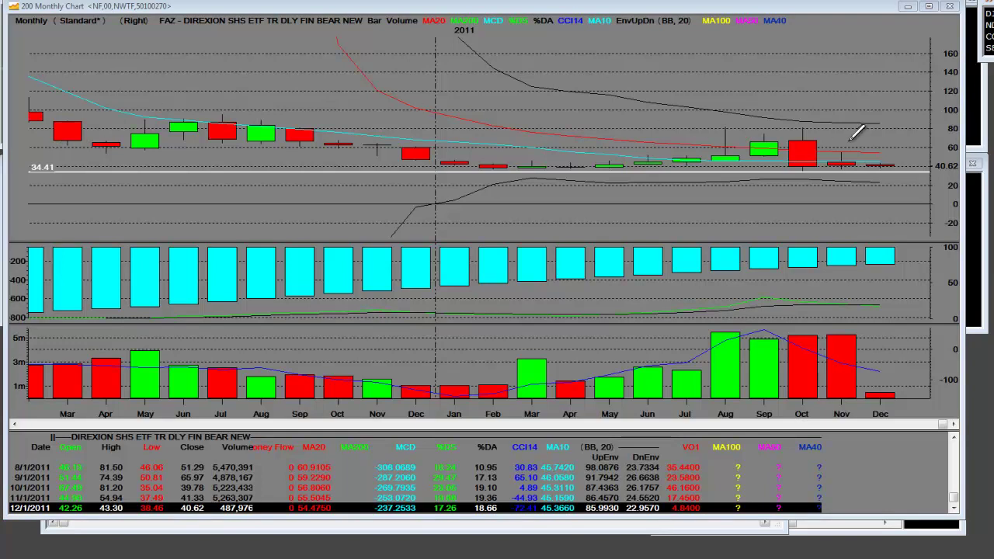
pyautogui.click(787, 129)
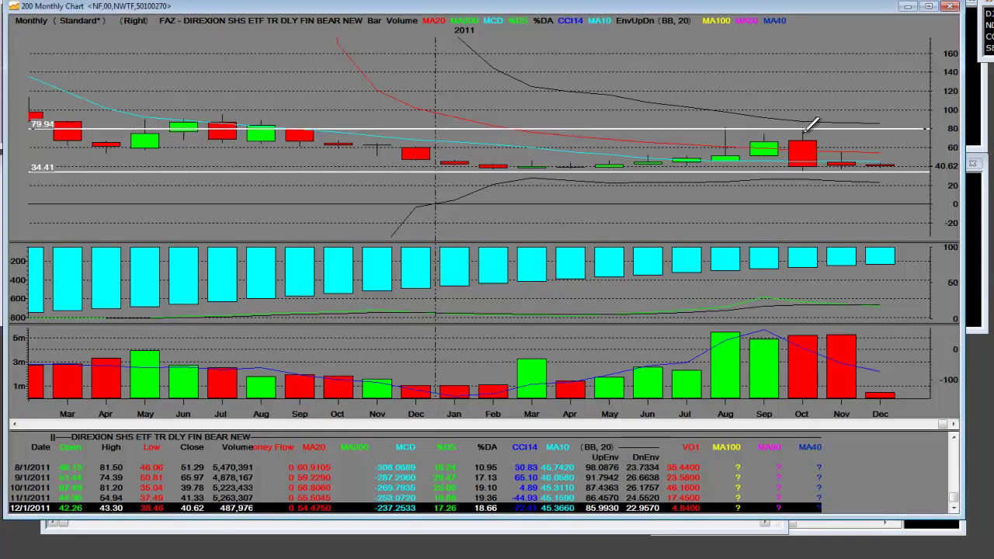
pyautogui.click(846, 149)
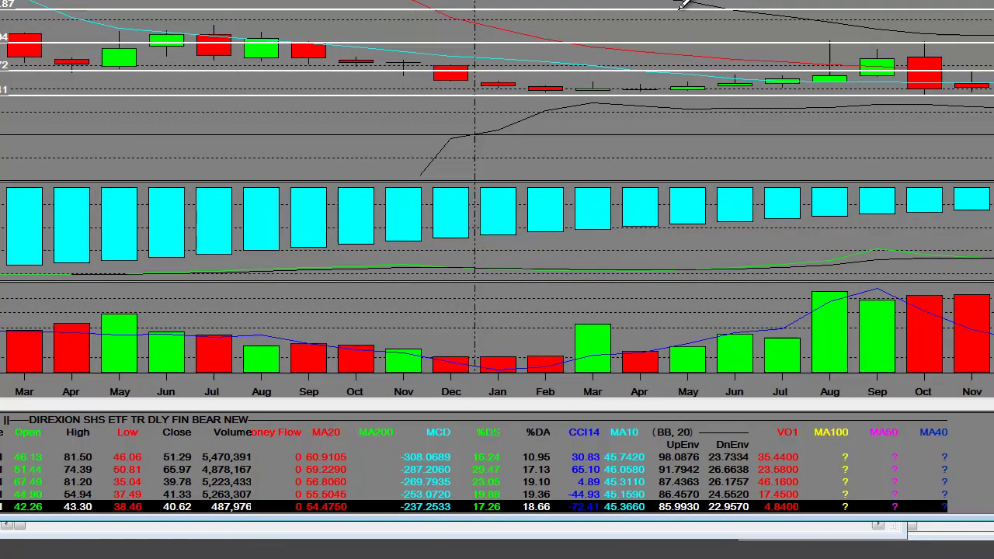
# Mark the March 2009 candle on the FAZ chart with horizontal lines at its high, its body top and its body bottom at about 1025.30.
pyautogui.scroll(-2, 764, 6)
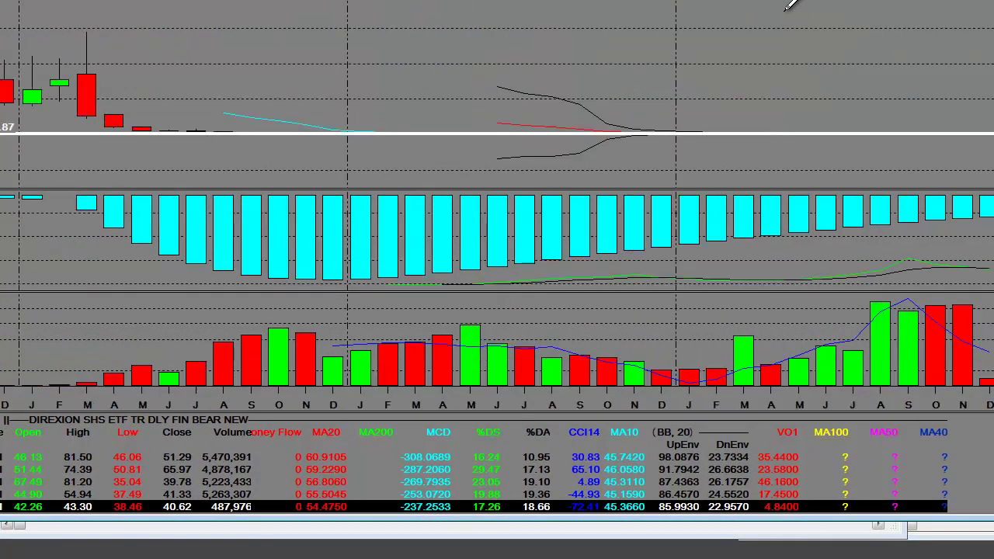
pyautogui.scroll(1, 337, 44)
pyautogui.click(87, 28)
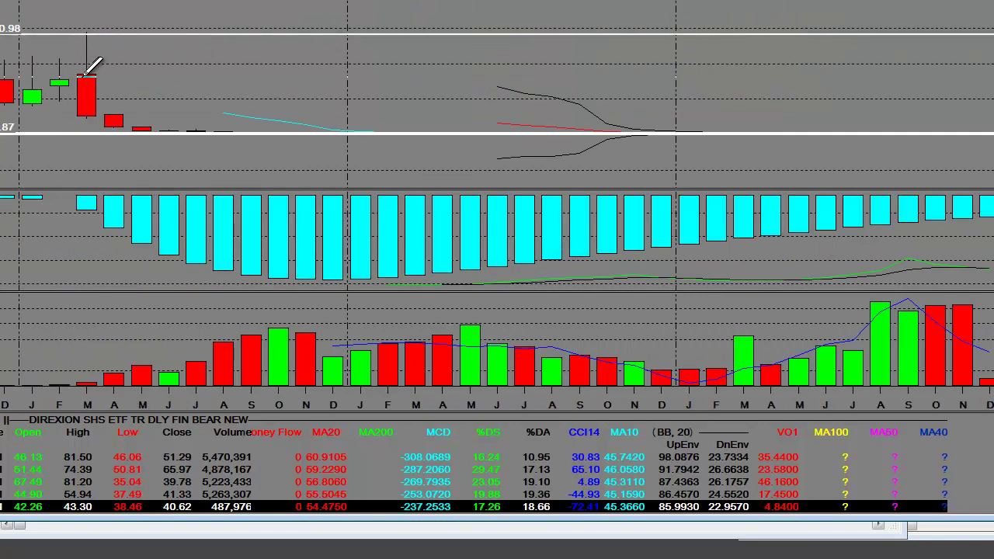
pyautogui.click(84, 75)
pyautogui.click(93, 116)
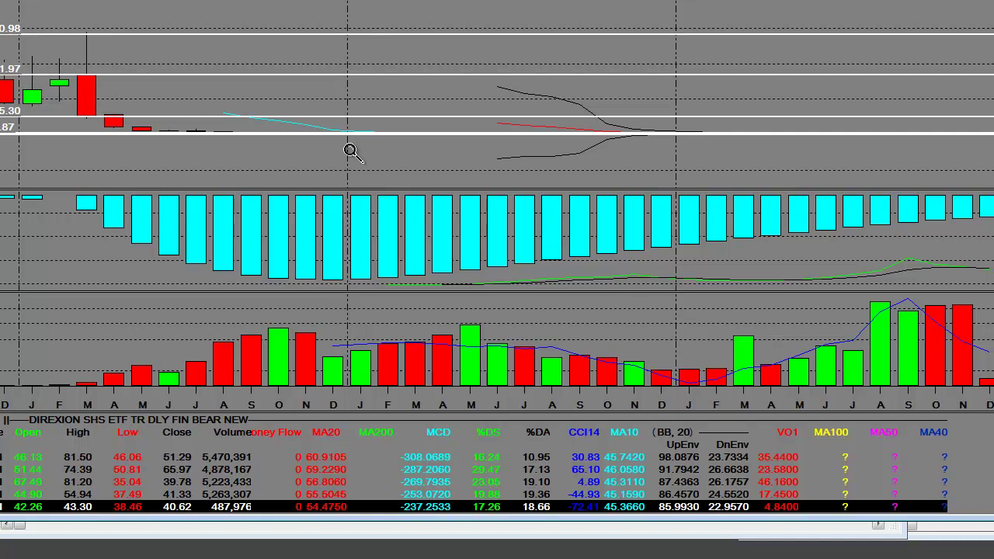
pyautogui.click(611, 171)
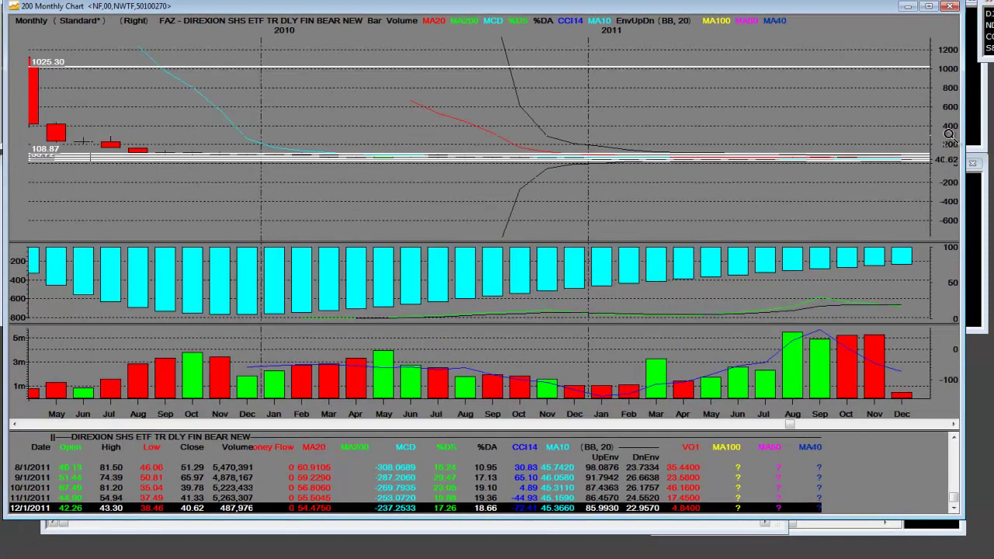
pyautogui.click(916, 109)
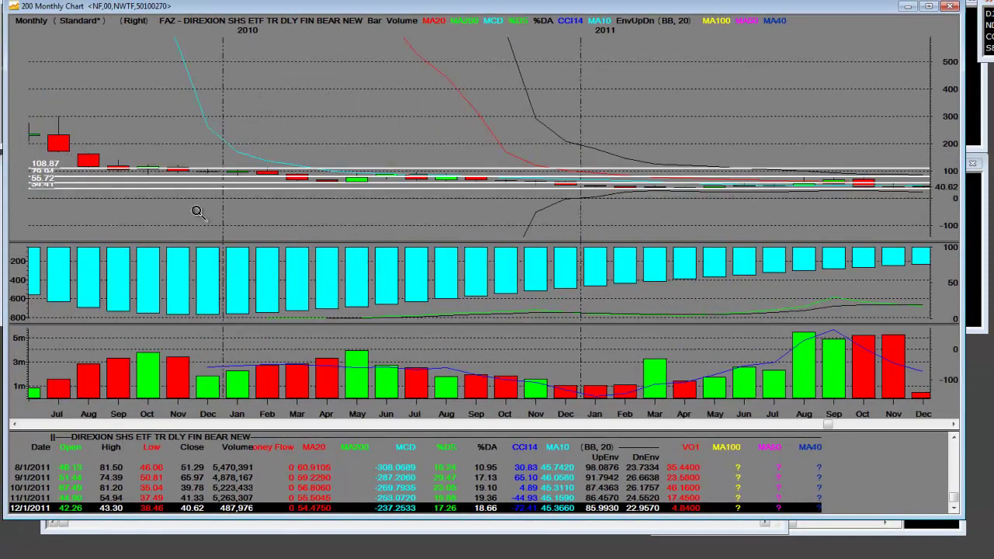
pyautogui.click(944, 152)
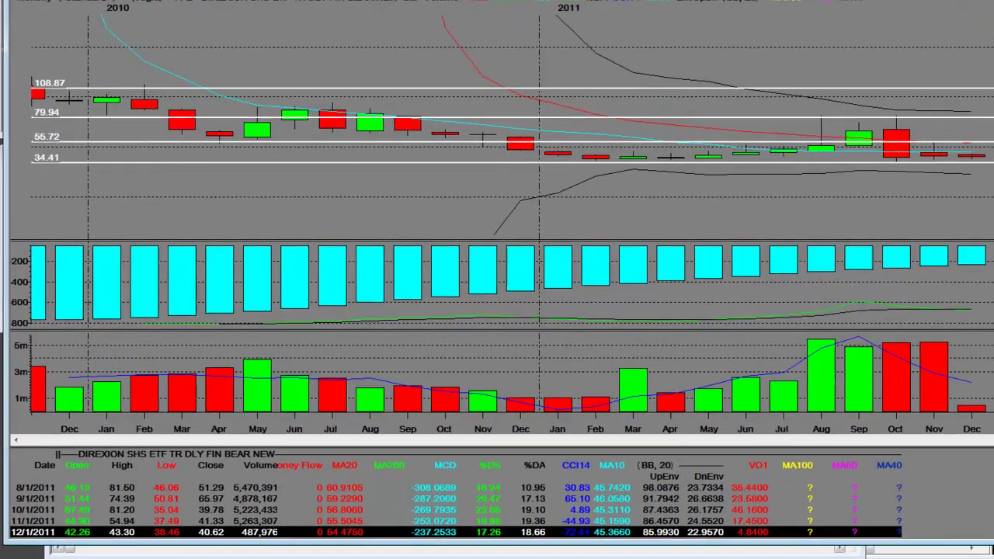
# Show the full history of the TZA monthly chart and draw a horizontal price line near the March 2009 high at about 1553.02.
pyautogui.scroll(-1, 539, 49)
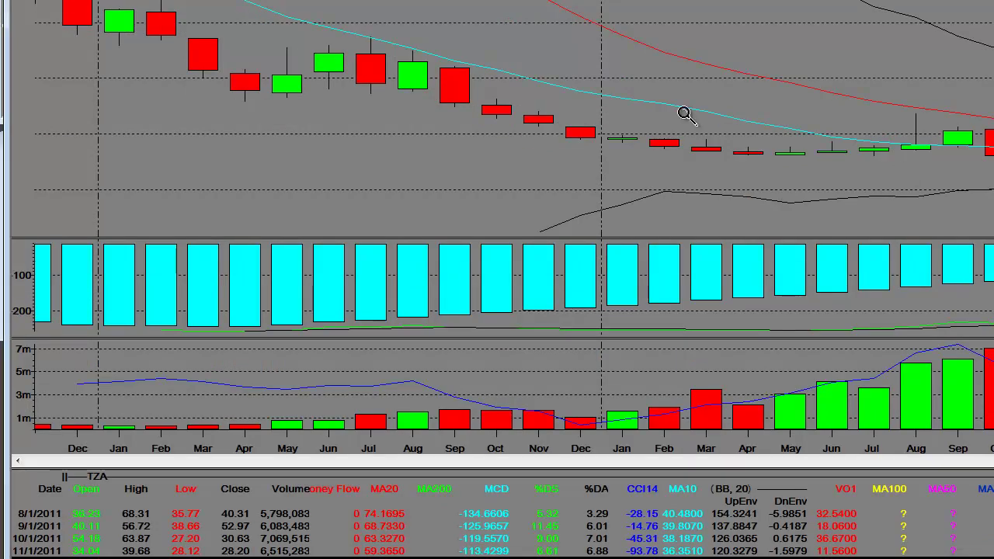
pyautogui.rightClick(855, 133)
pyautogui.rightClick(963, 224)
pyautogui.click(963, 225)
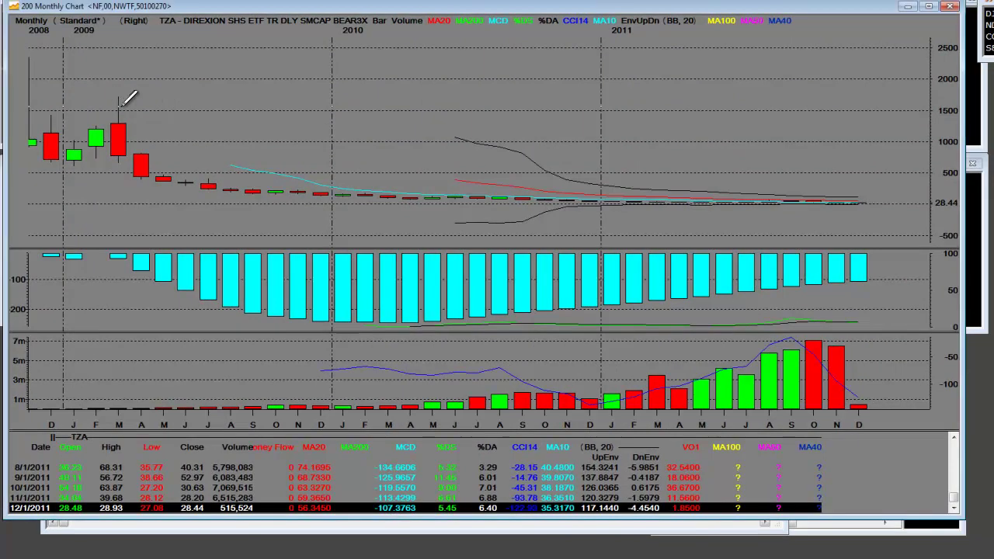
pyautogui.click(128, 106)
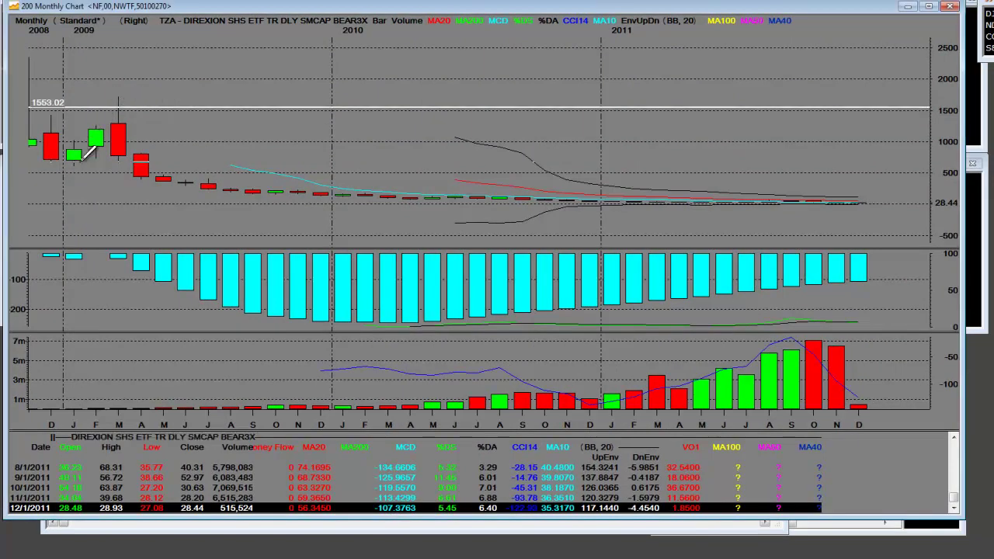
# Add horizontal lines on the TZA chart below the March 2009 candle at about 679.75 and through the middle of its body.
pyautogui.click(87, 161)
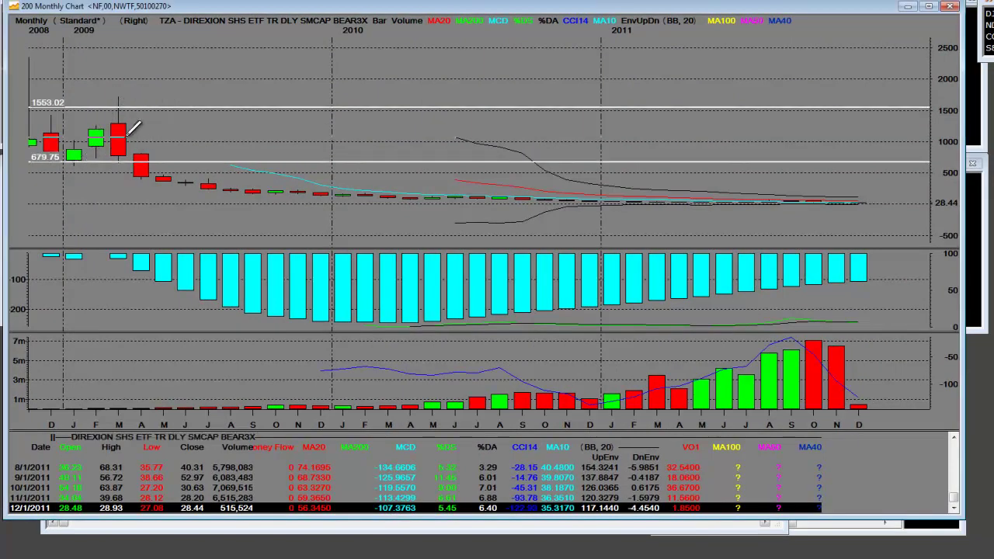
pyautogui.click(130, 137)
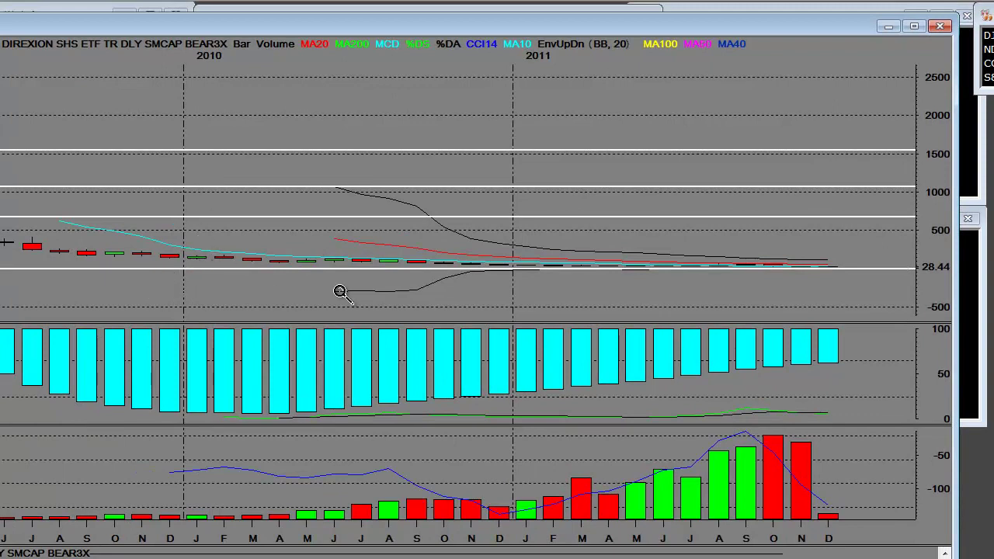
# Draw horizontal lines on the TZA chart below the 2011 lows at about 23.09 and at the September 2010 candle's body edges, about 113.85 and 78.40.
pyautogui.click(879, 231)
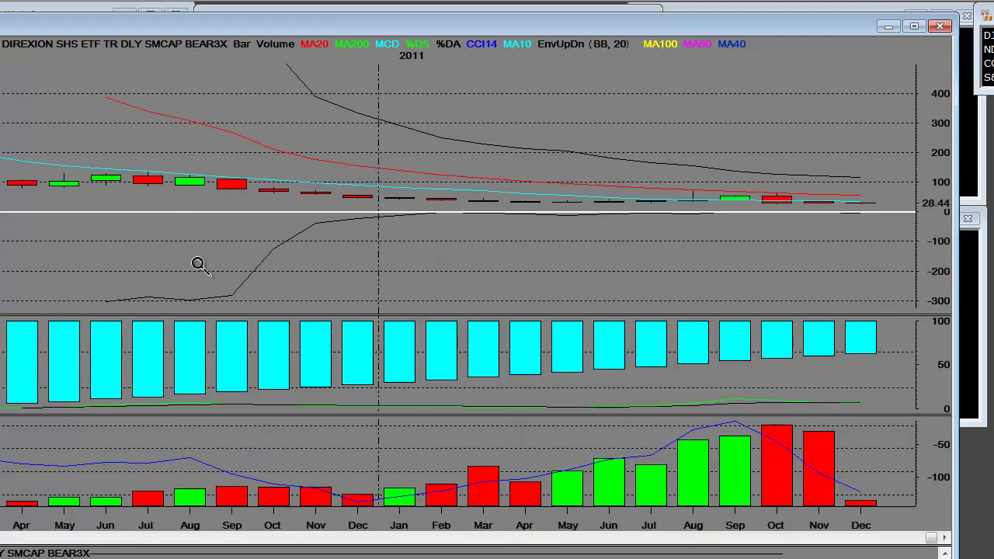
pyautogui.click(915, 136)
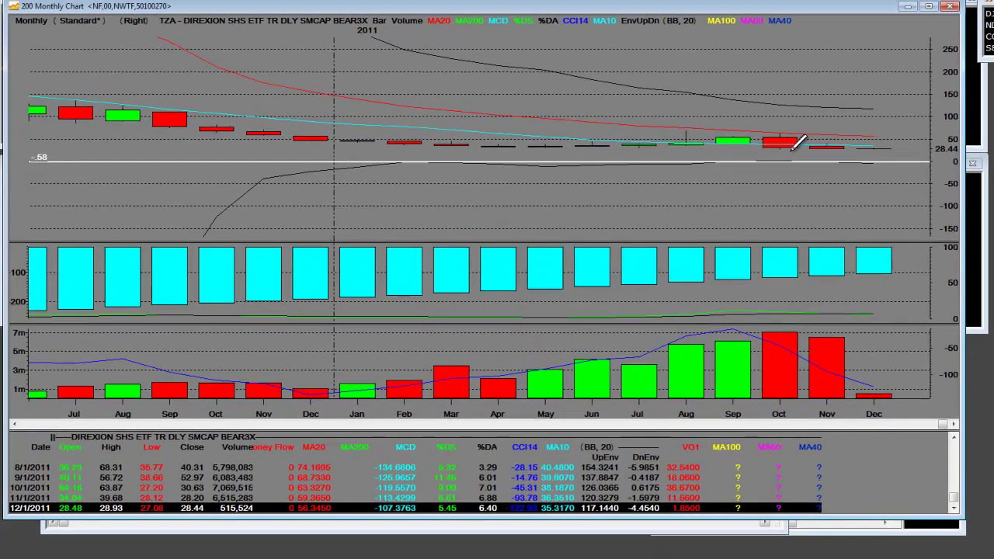
pyautogui.click(783, 152)
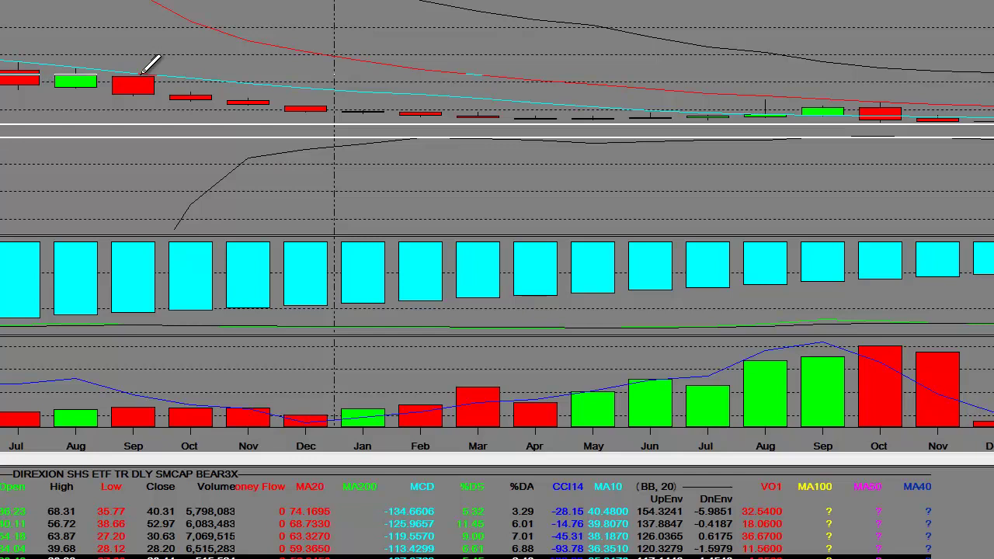
pyautogui.click(143, 74)
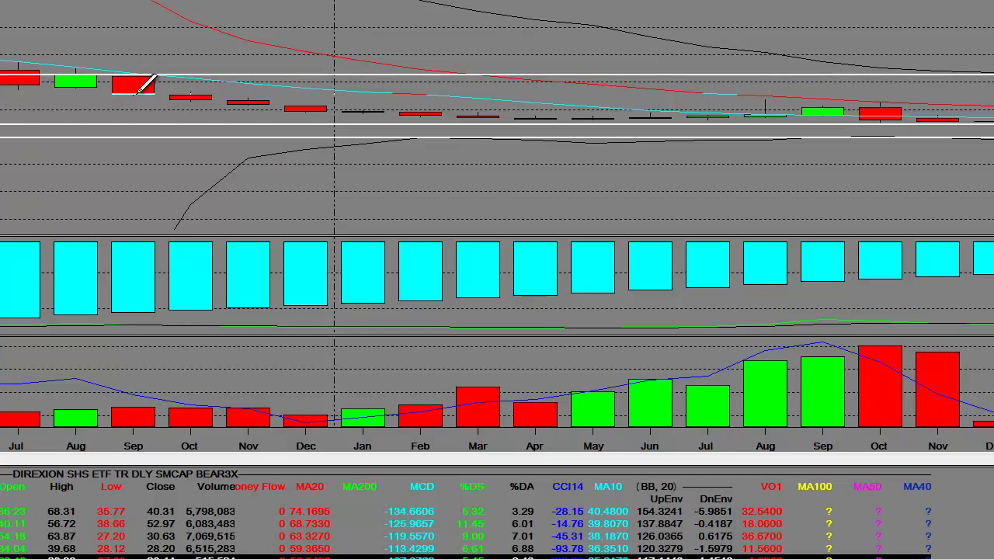
pyautogui.click(138, 94)
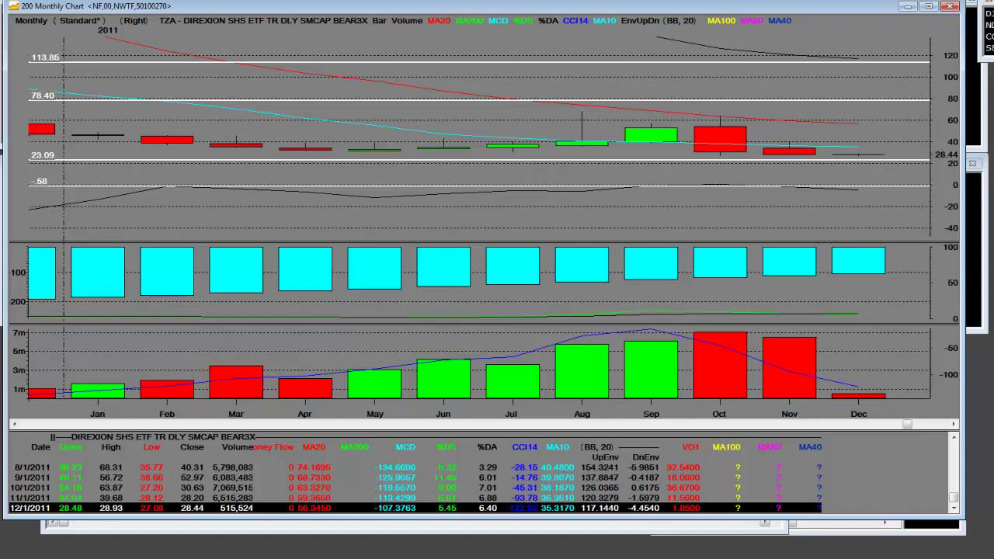
# Show the PSQ monthly chart and draw a trend line from the November 2007 low up to the November 2008 high.
pyautogui.press('Down')
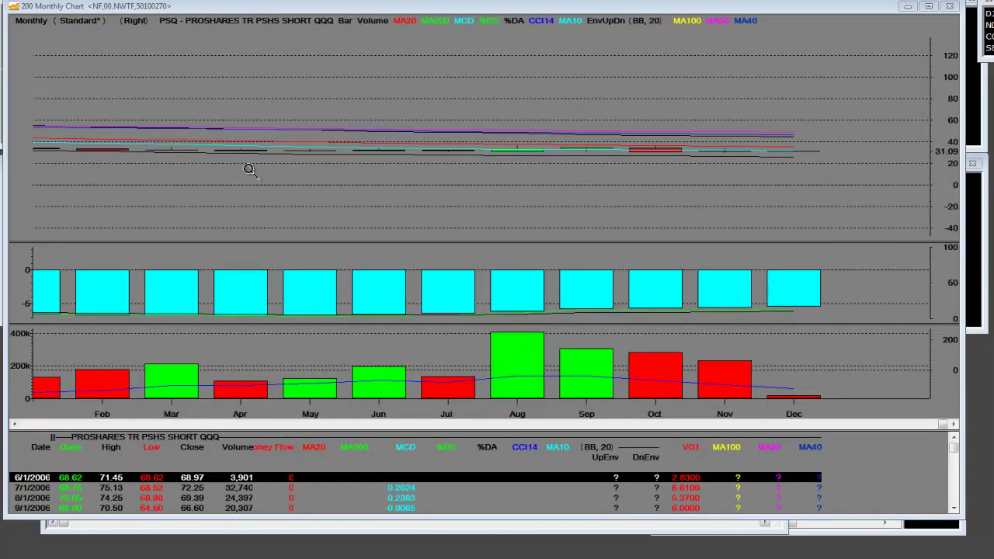
pyautogui.moveTo(240, 171); pyautogui.dragTo(854, 100)
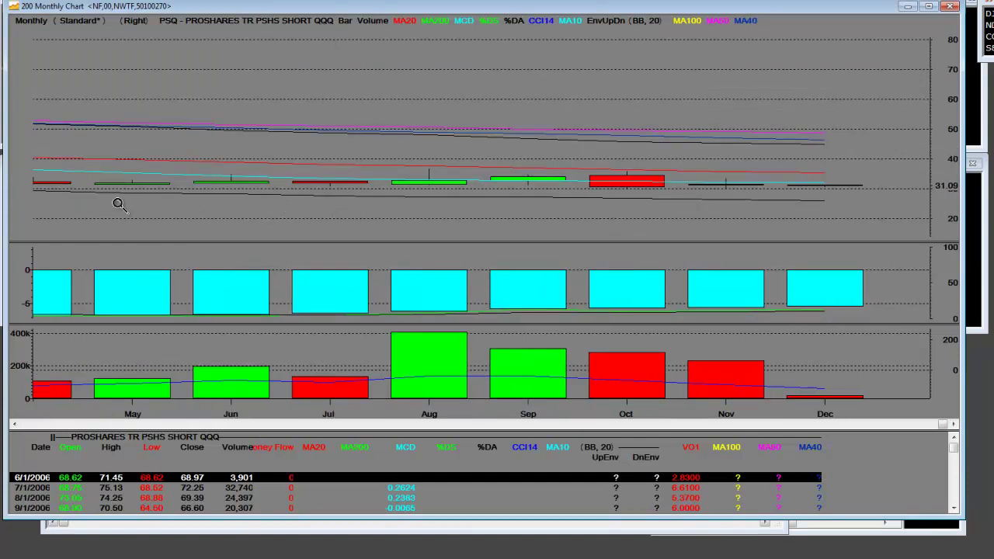
pyautogui.moveTo(132, 208); pyautogui.dragTo(927, 157)
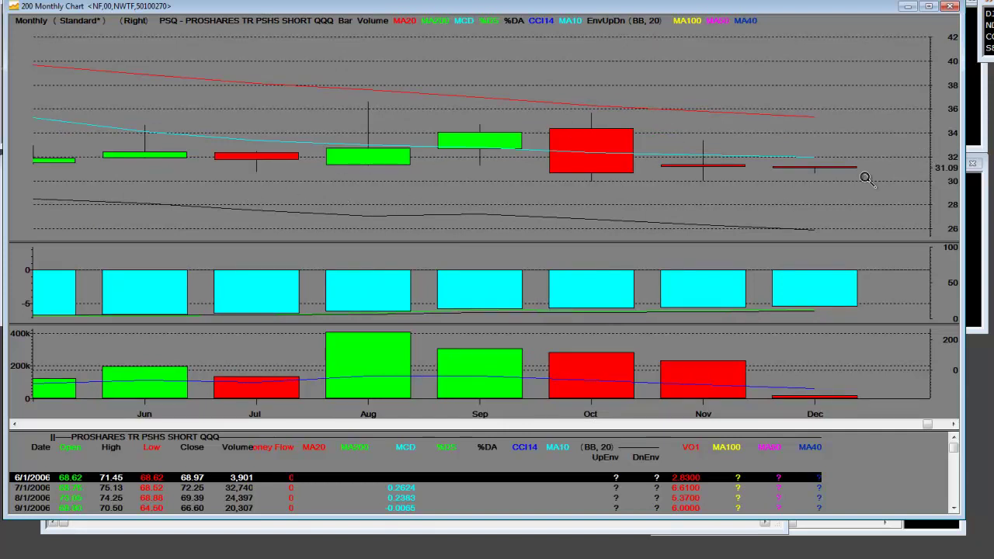
pyautogui.rightClick(630, 188)
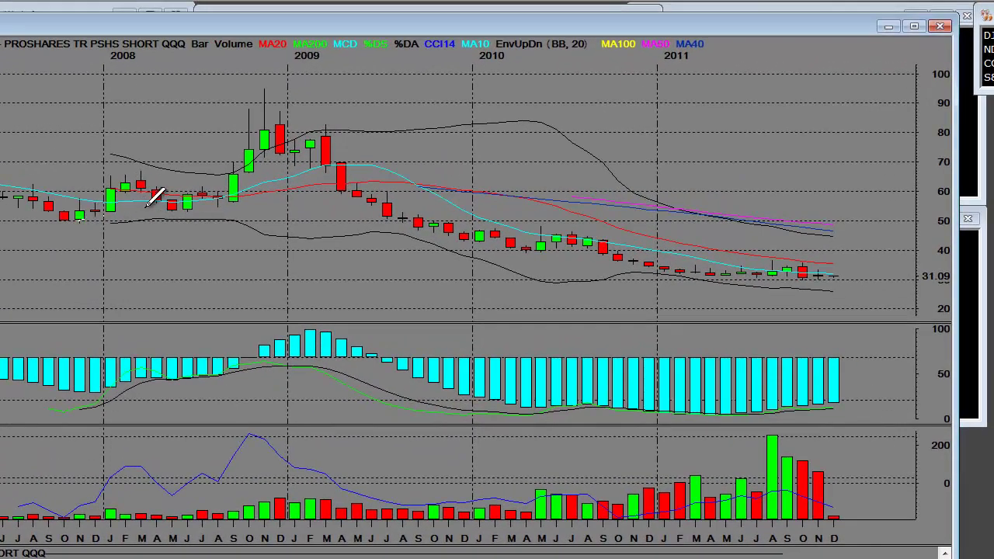
pyautogui.click(266, 89)
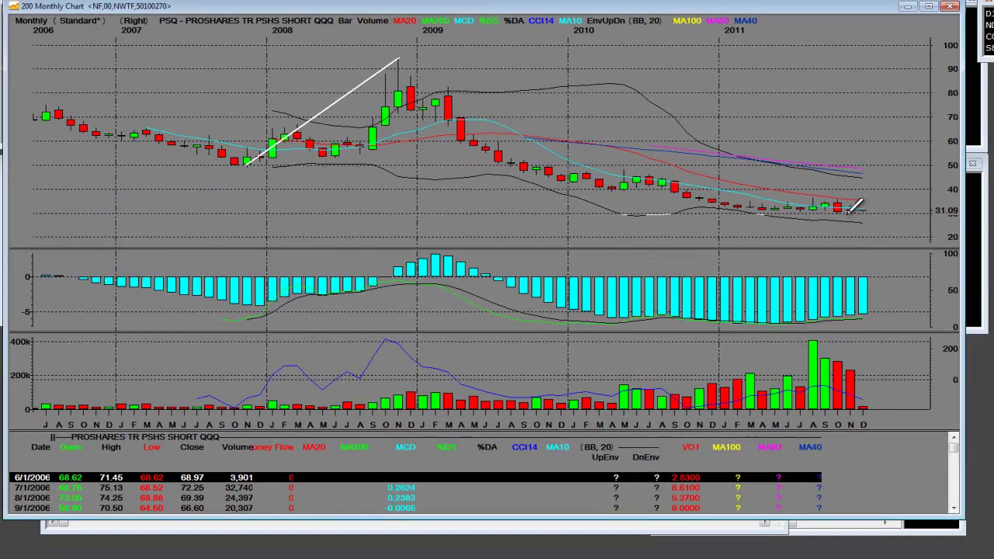
# Add horizontal lines on the PSQ chart at about 30.28, 85.23 and 39.79, plus a trend line from the November 2008 high to early 2011 support.
pyautogui.click(856, 211)
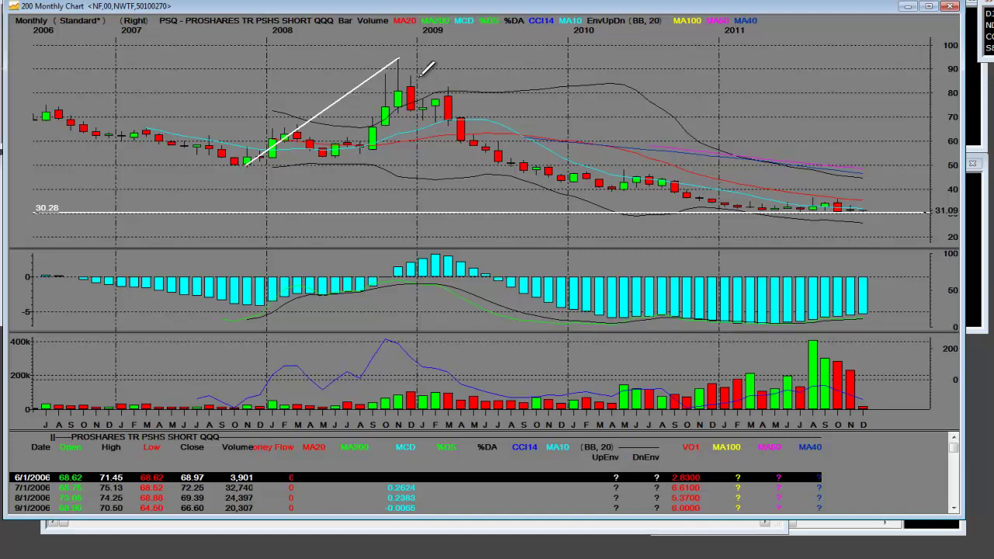
pyautogui.click(408, 78)
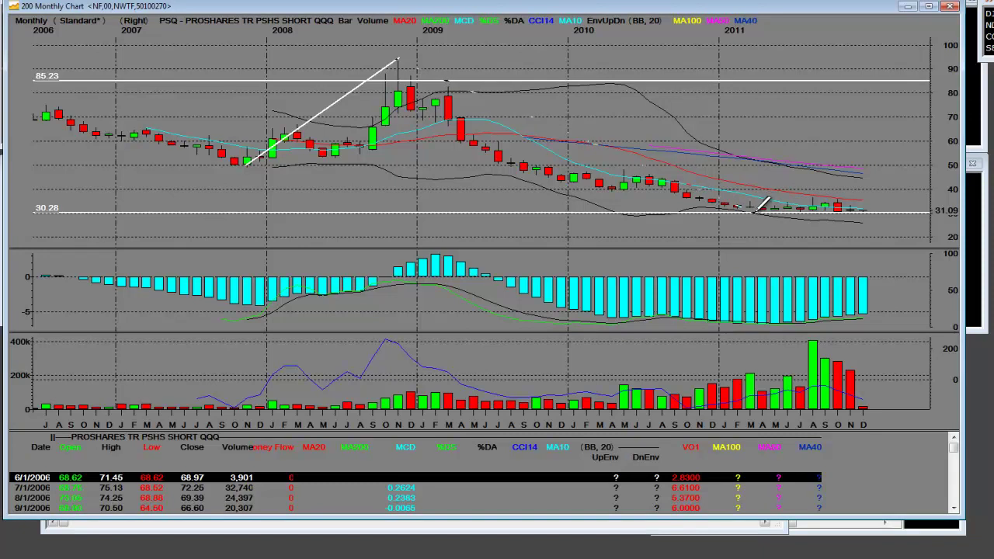
pyautogui.click(757, 211)
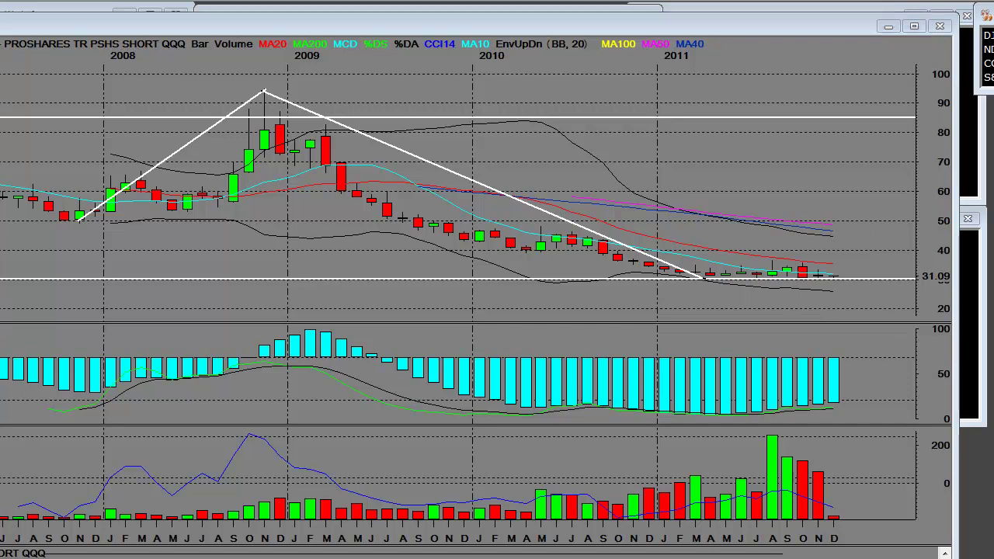
pyautogui.click(789, 250)
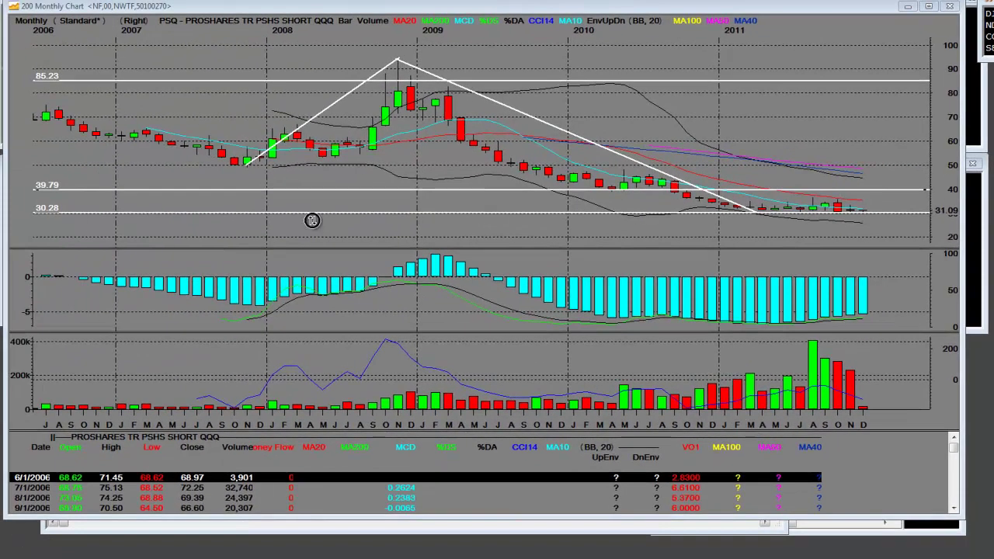
# Show the MYY monthly chart and draw horizontal lines below and above the 2011 candles at about 29.04 and 38.53.
pyautogui.press('Down')
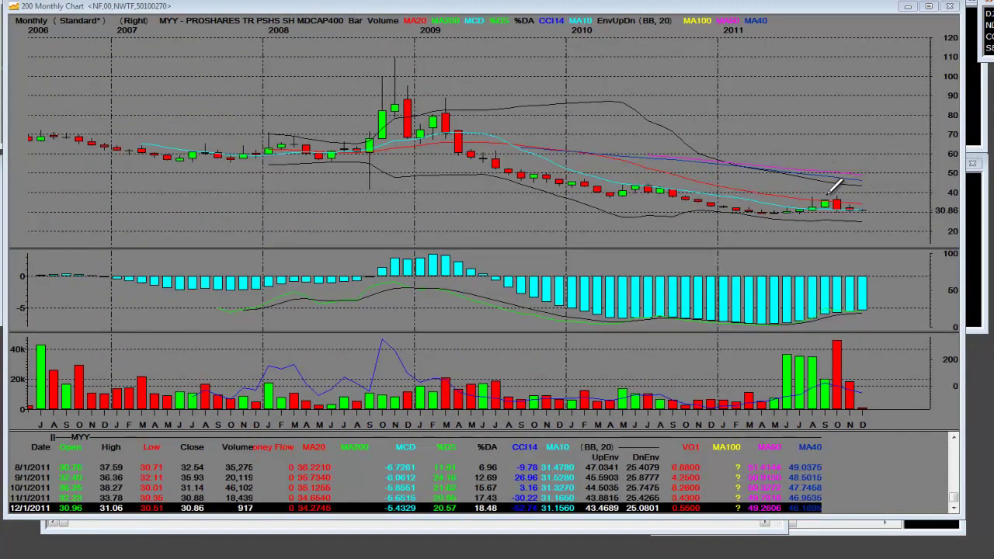
pyautogui.click(781, 211)
pyautogui.click(816, 194)
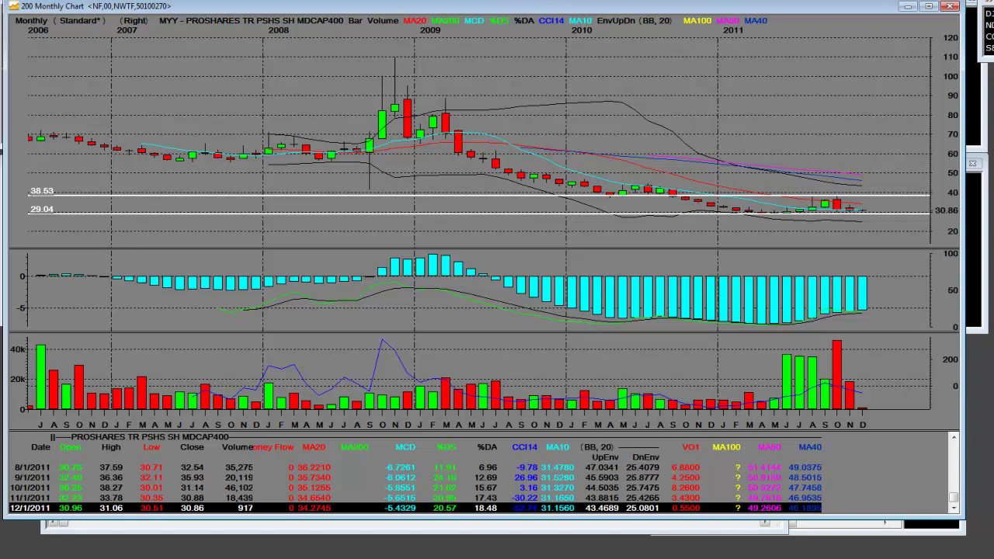
pyautogui.click(892, 230)
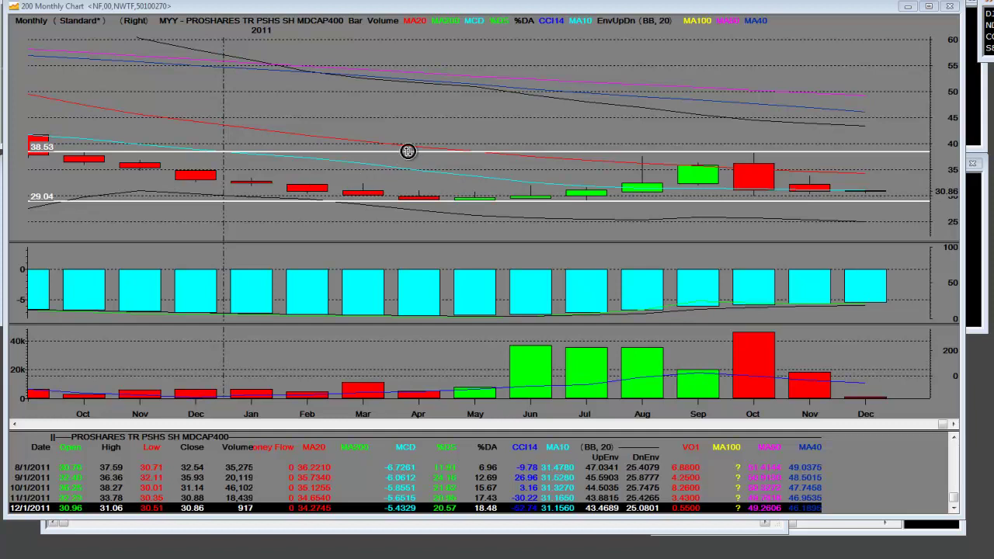
# Show the RWM monthly chart and draw horizontal lines at the 2011 low and the October 2011 high, about 28.27 and 38.14.
pyautogui.click(458, 117)
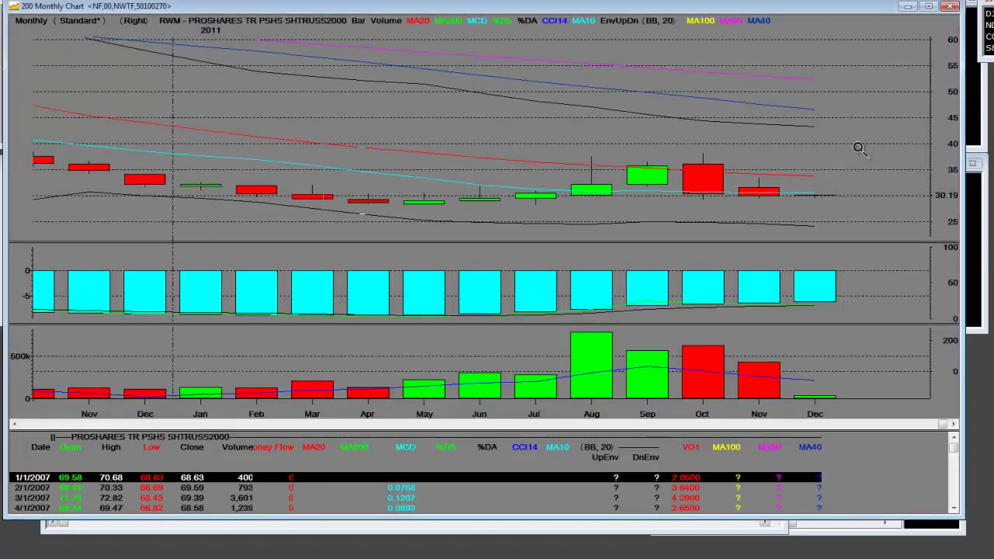
pyautogui.click(882, 165)
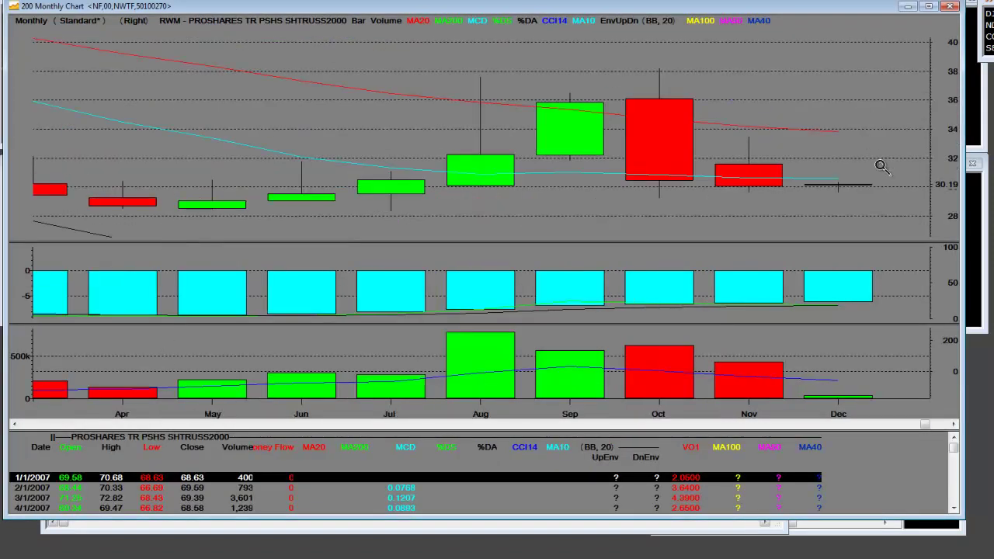
pyautogui.click(246, 211)
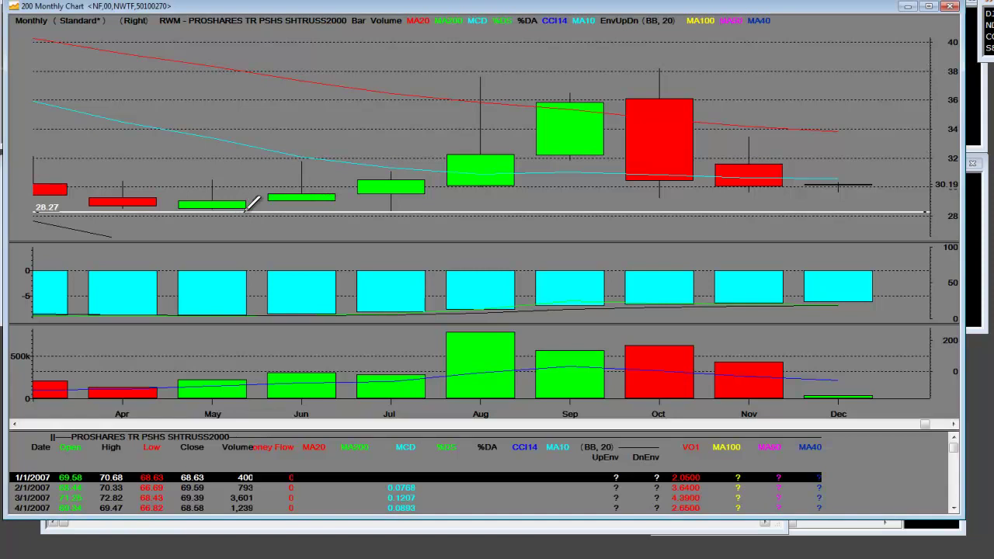
pyautogui.click(659, 70)
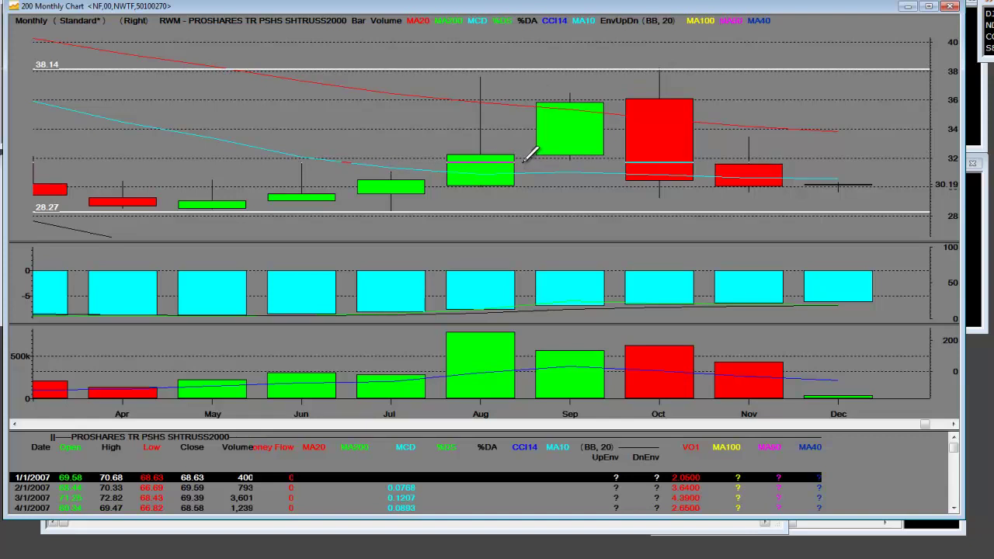
# Add intermediate horizontal lines on the RWM chart at about 31.65, 30.03 and 36.17.
pyautogui.click(524, 160)
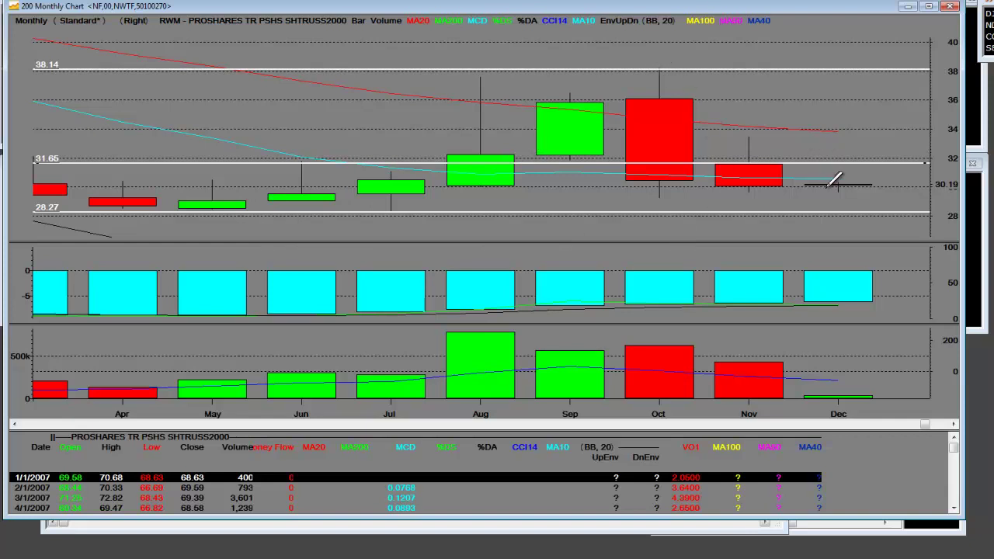
pyautogui.click(829, 186)
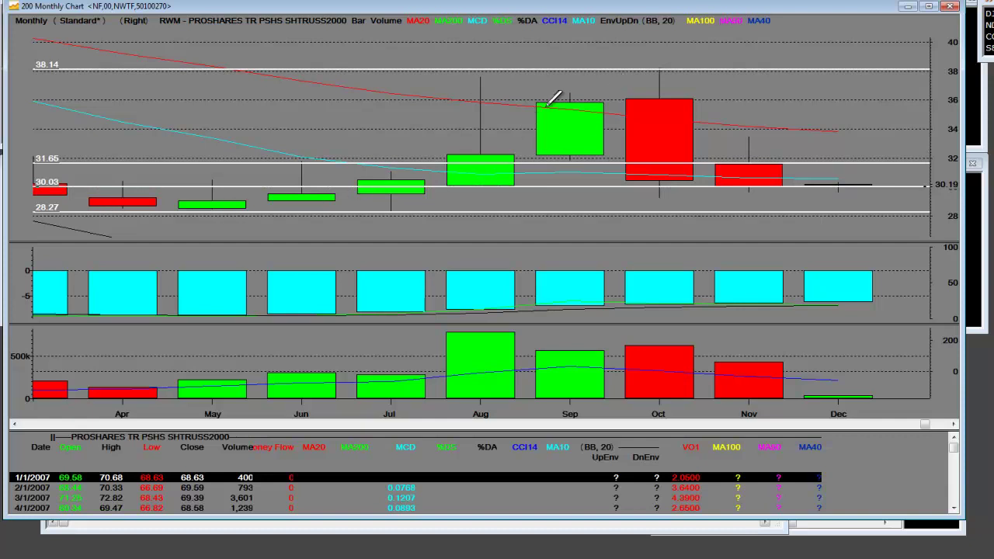
pyautogui.click(579, 97)
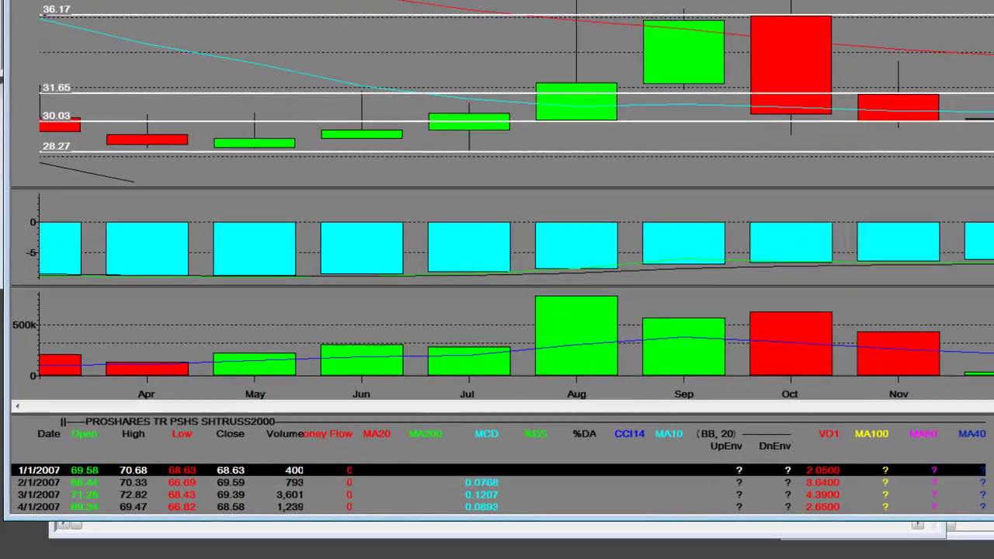
# Show the SDD monthly chart and draw horizontal support lines at about 33.63 and just under the late 2011 lows.
pyautogui.press('Down')
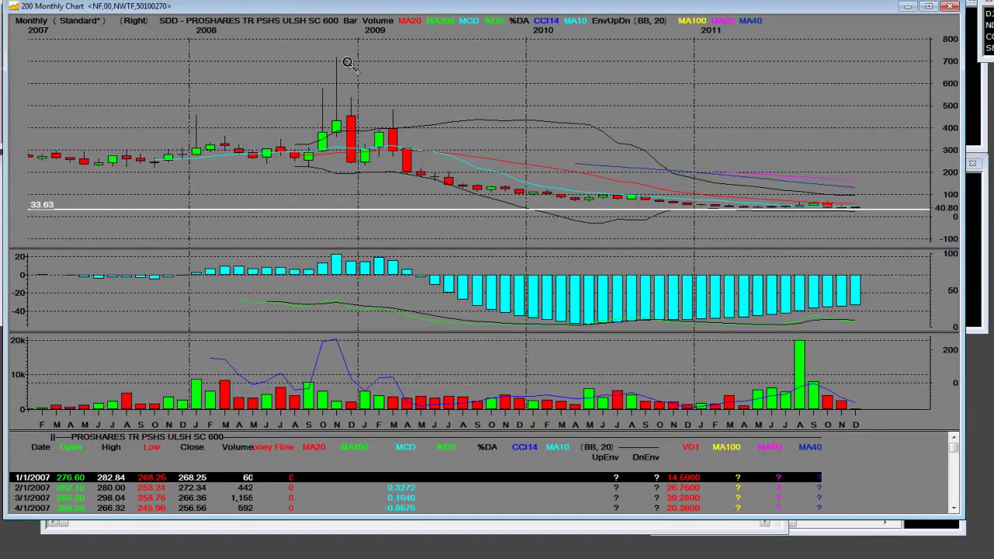
pyautogui.click(907, 225)
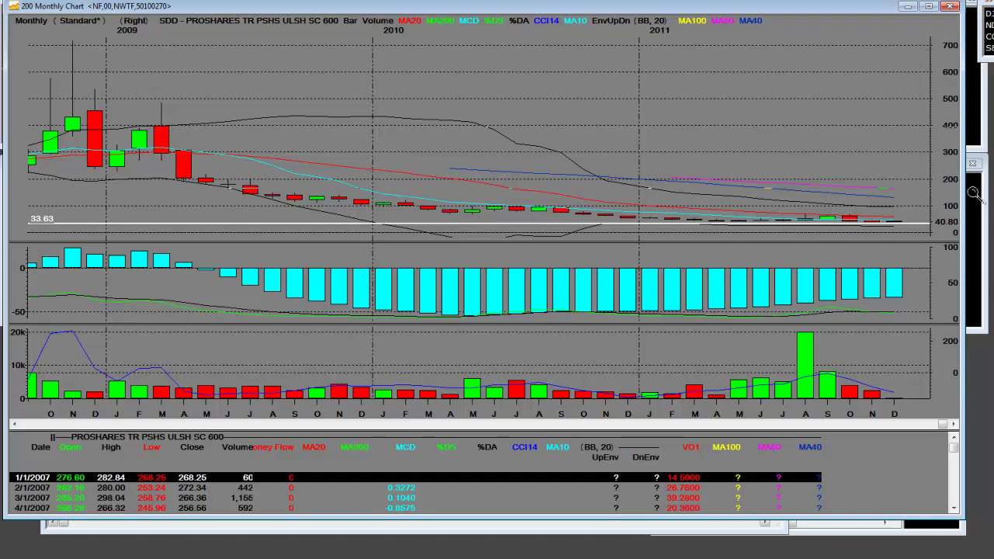
pyautogui.click(926, 244)
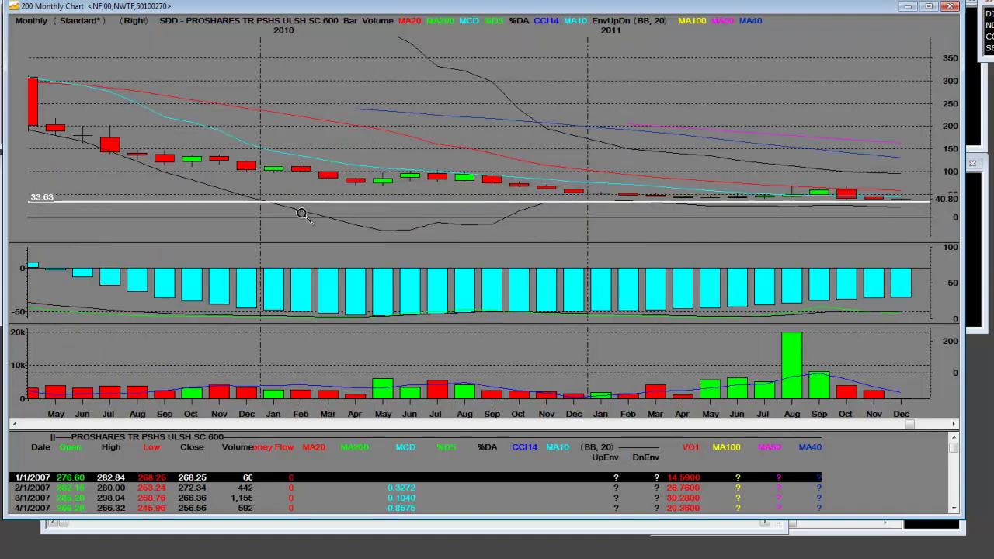
pyautogui.press('Up')
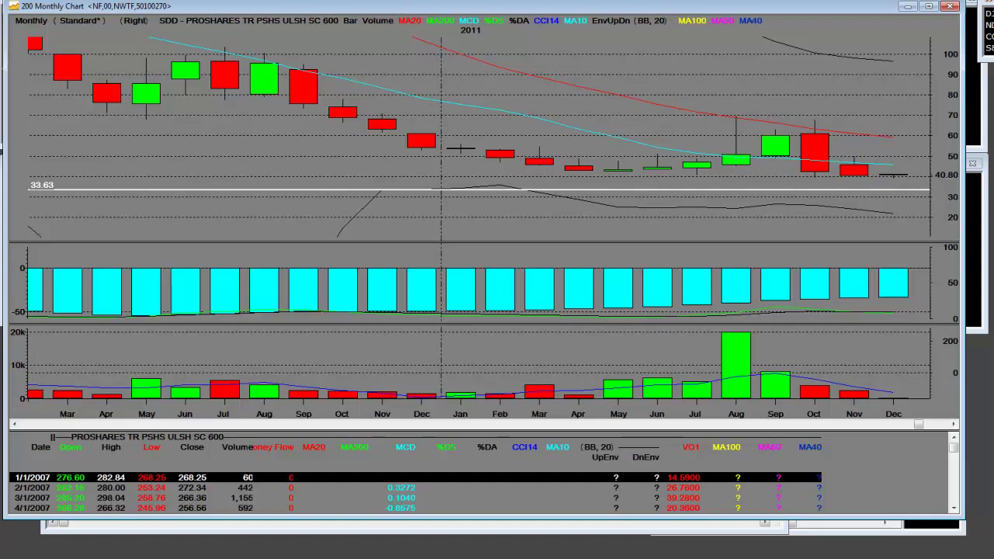
pyautogui.click(892, 176)
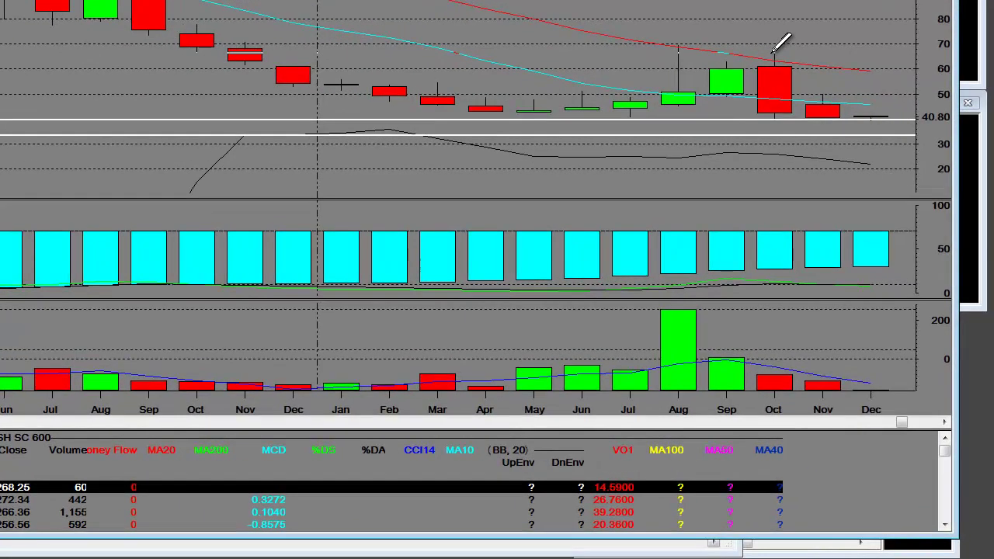
# Add horizontal resistance lines on the SDD chart at the October 2011 high, the September 2011 body top and the November 2011 high.
pyautogui.click(776, 50)
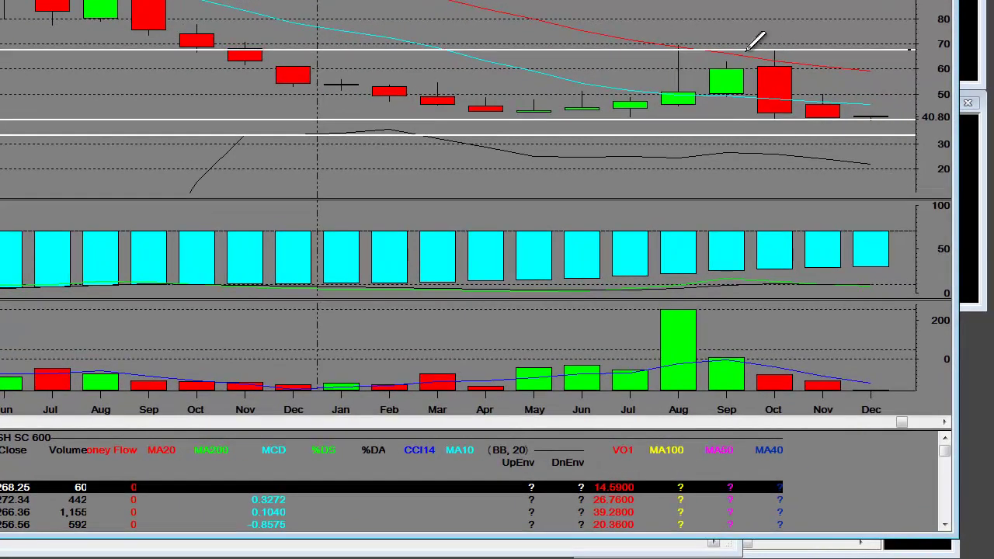
pyautogui.click(777, 67)
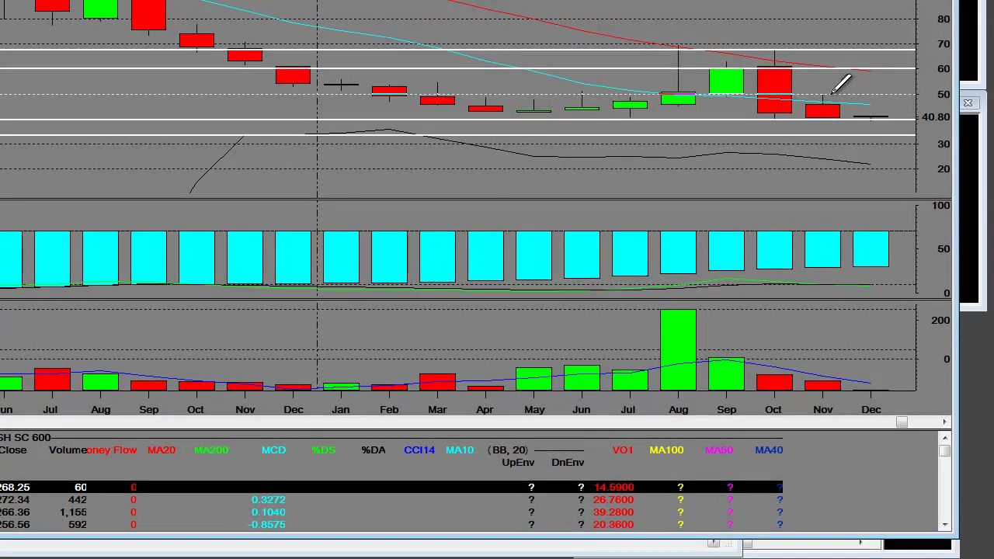
pyautogui.click(834, 93)
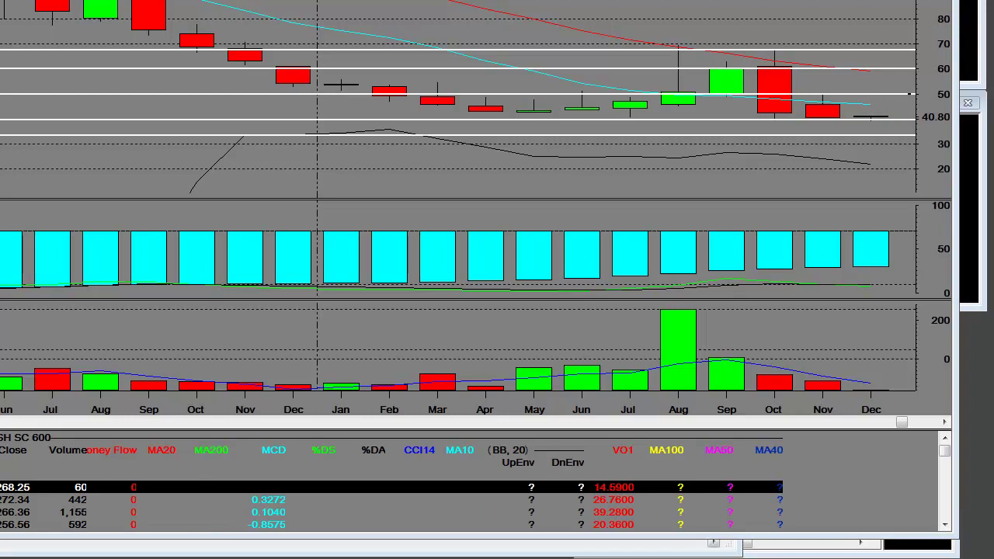
# Show the SJF monthly chart and draw horizontal lines at about 28.03, 41.06 and 51.93.
pyautogui.press('pagedown')
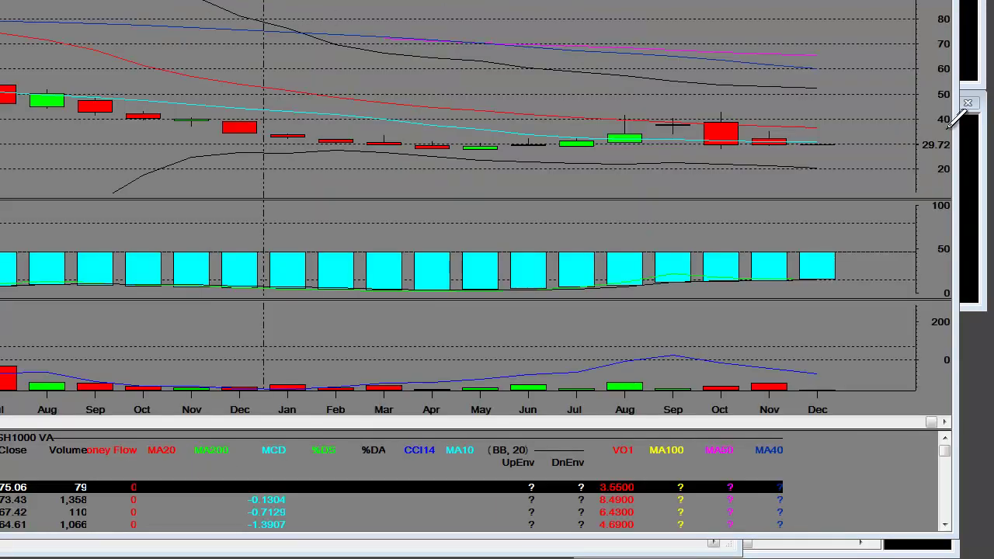
pyautogui.click(574, 147)
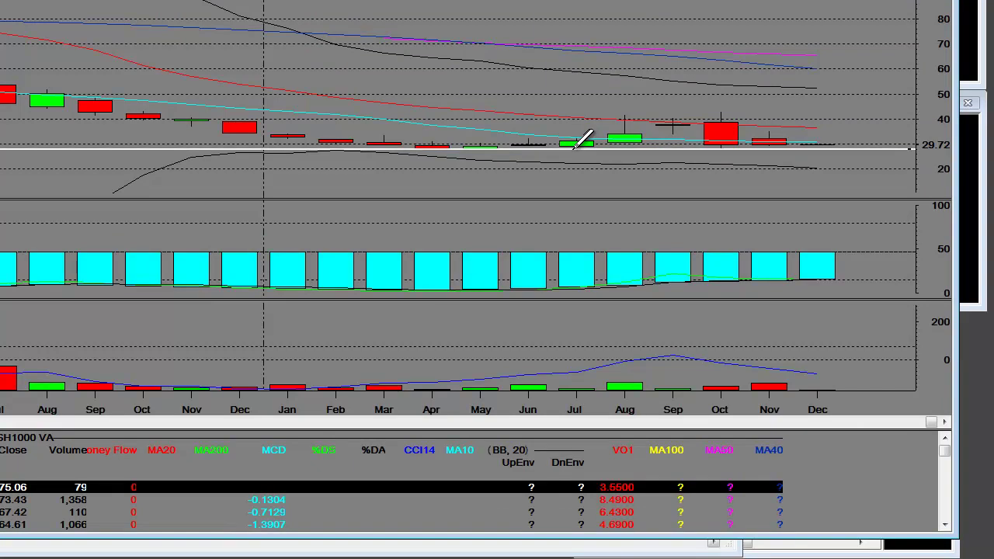
pyautogui.click(718, 117)
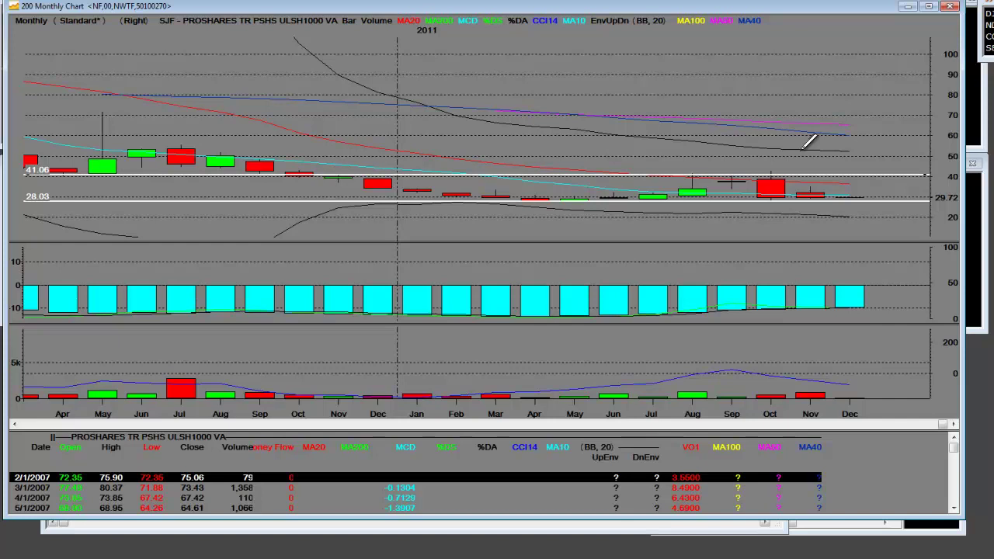
pyautogui.click(239, 151)
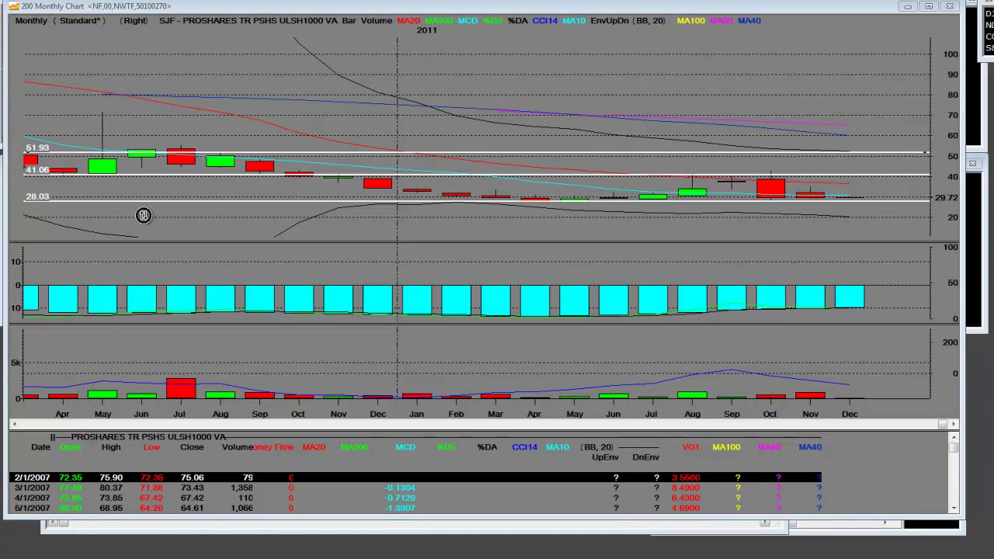
# Show the SSG monthly chart and draw horizontal lines at about 40.13, 70.55 and 51.31.
pyautogui.press('space')
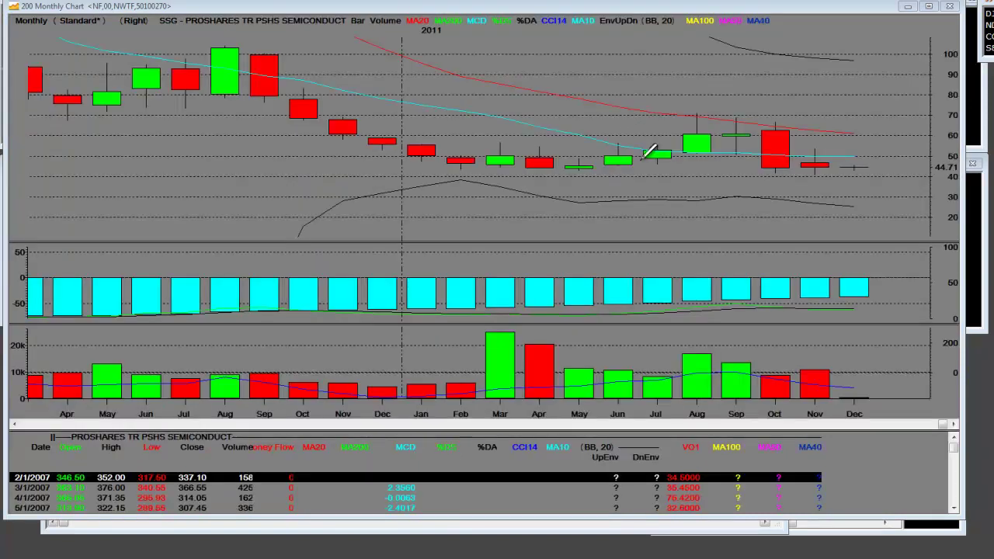
pyautogui.click(805, 172)
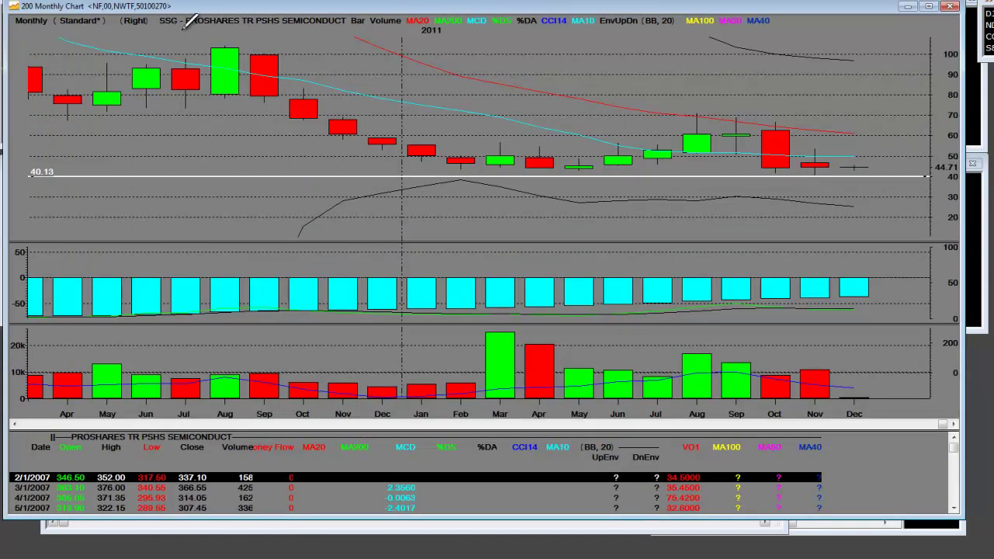
pyautogui.click(722, 104)
pyautogui.click(735, 153)
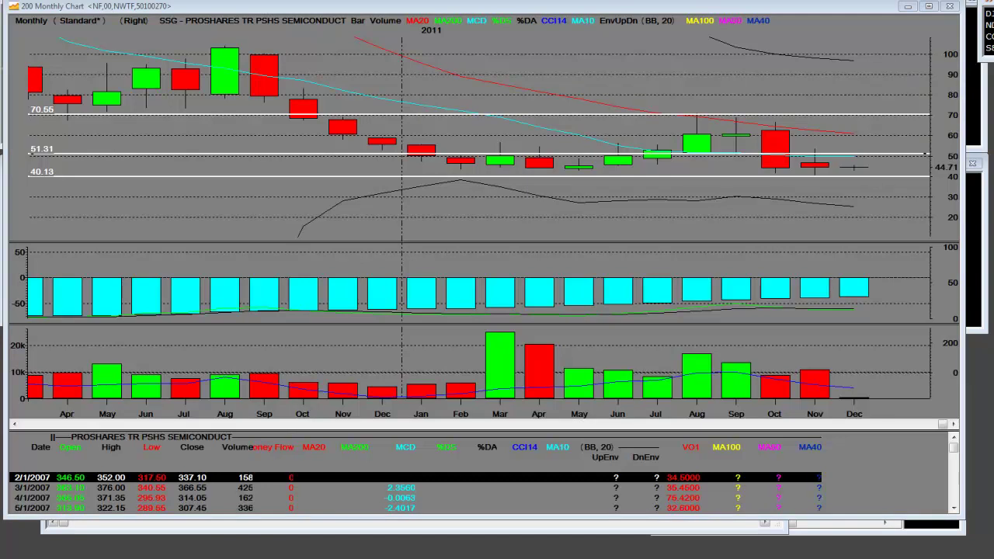
# Show the BGZ monthly chart and draw a support line at about 31.75 and a resistance line at about 56.58.
pyautogui.press('space')
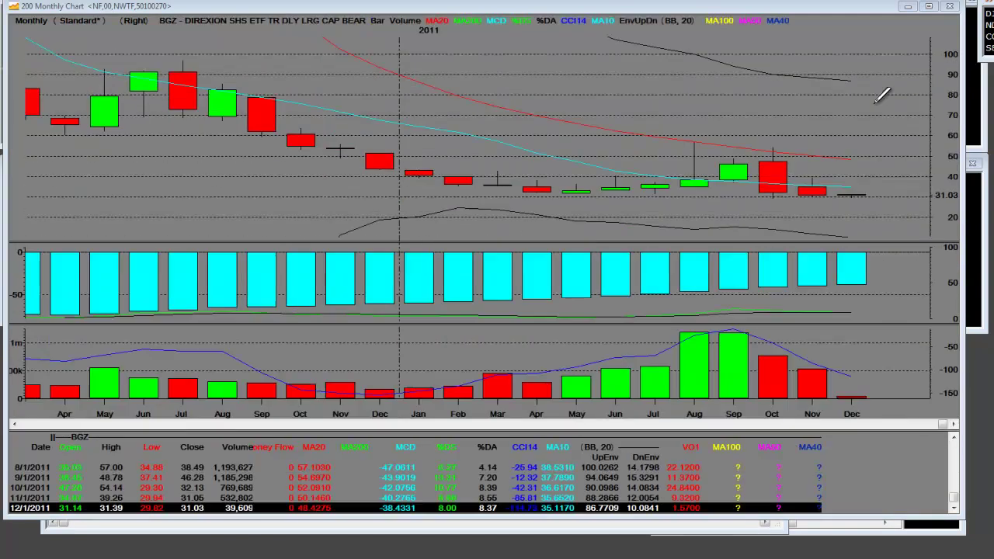
pyautogui.click(576, 193)
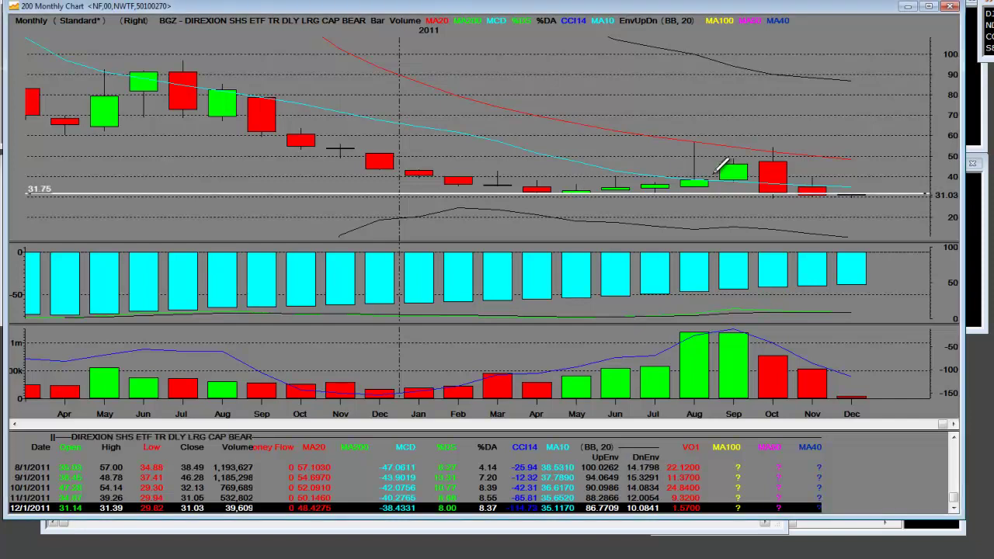
pyautogui.click(719, 140)
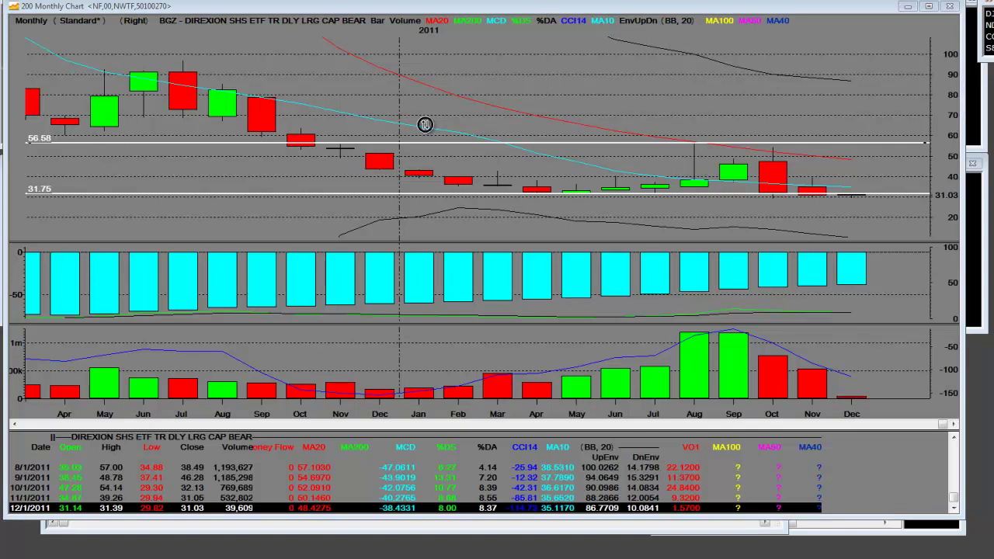
# Show the TYP monthly chart and draw support lines at about 16.55 and 15.00 and a resistance line at about 28.96.
pyautogui.press('space')
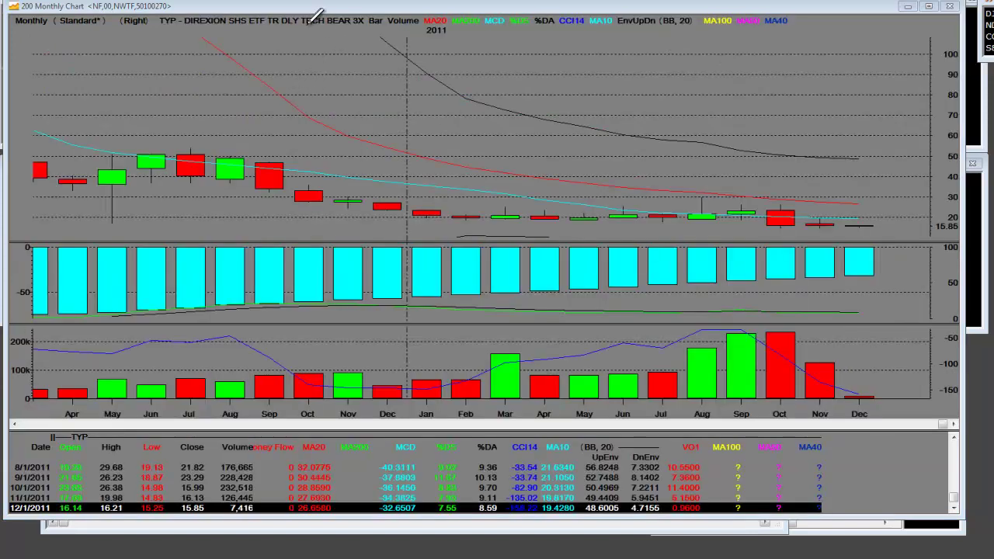
pyautogui.click(609, 223)
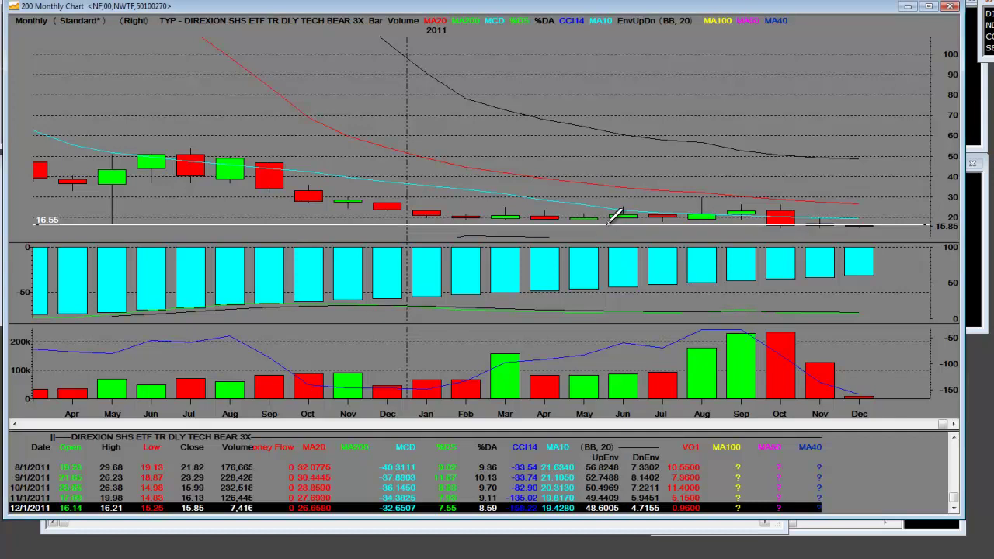
pyautogui.click(720, 218)
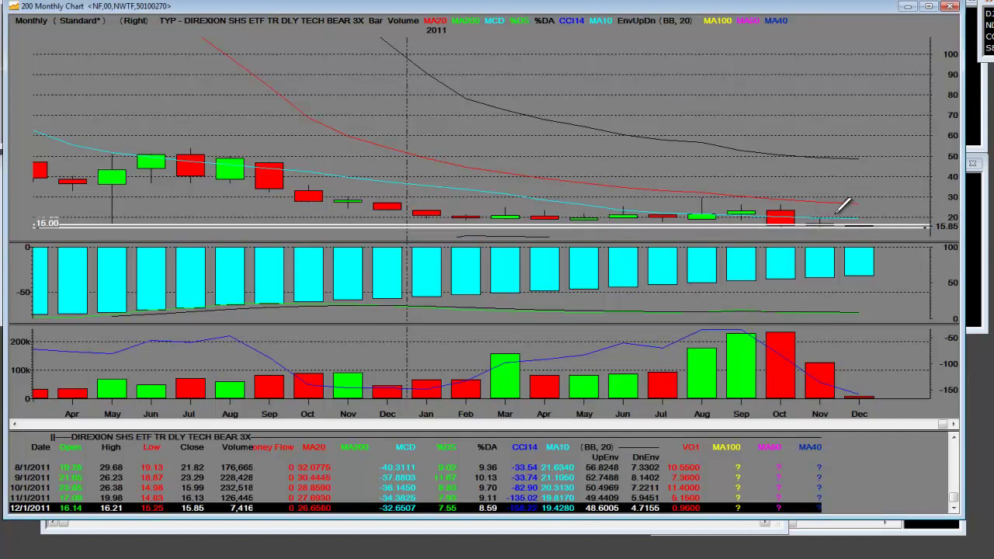
pyautogui.click(699, 195)
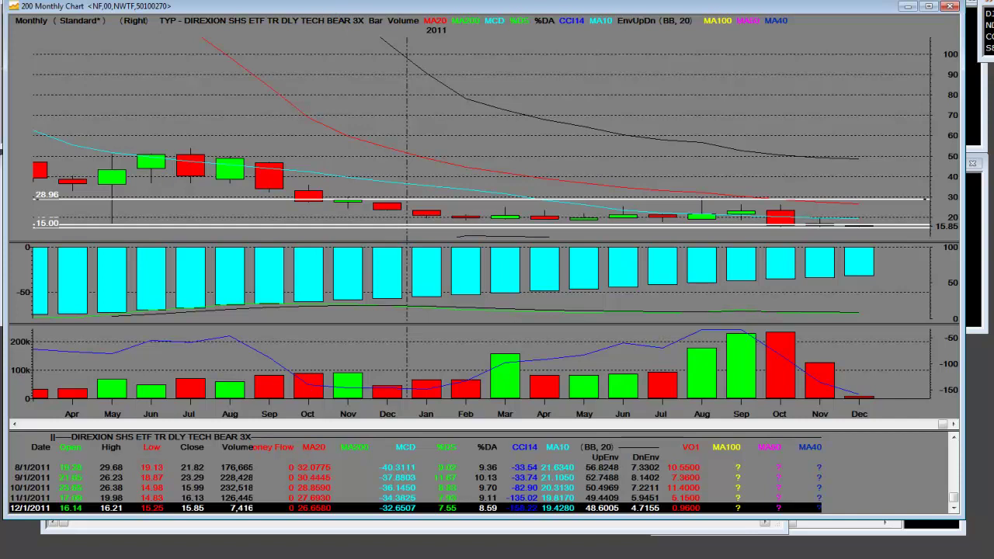
pyautogui.moveTo(389, 167); pyautogui.dragTo(907, 246)
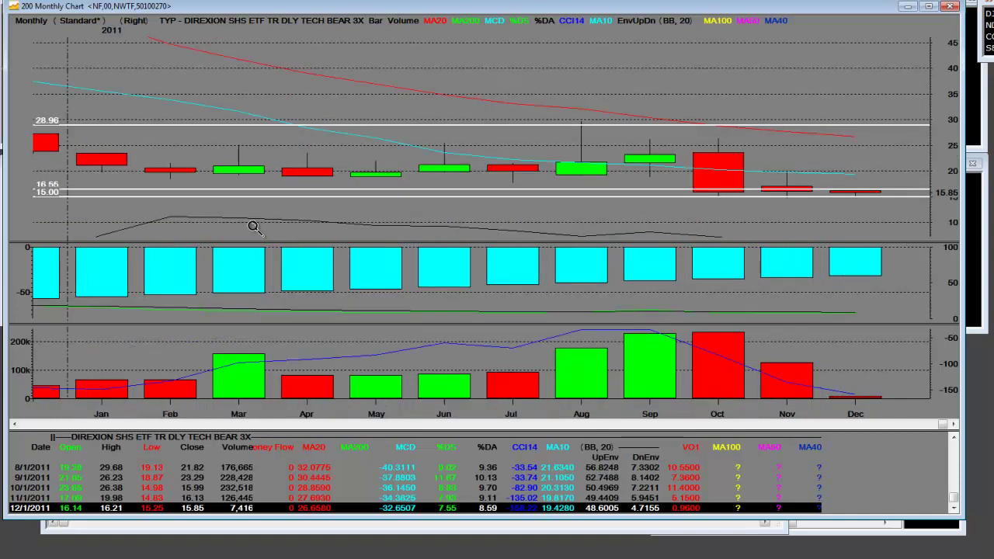
pyautogui.click(936, 117)
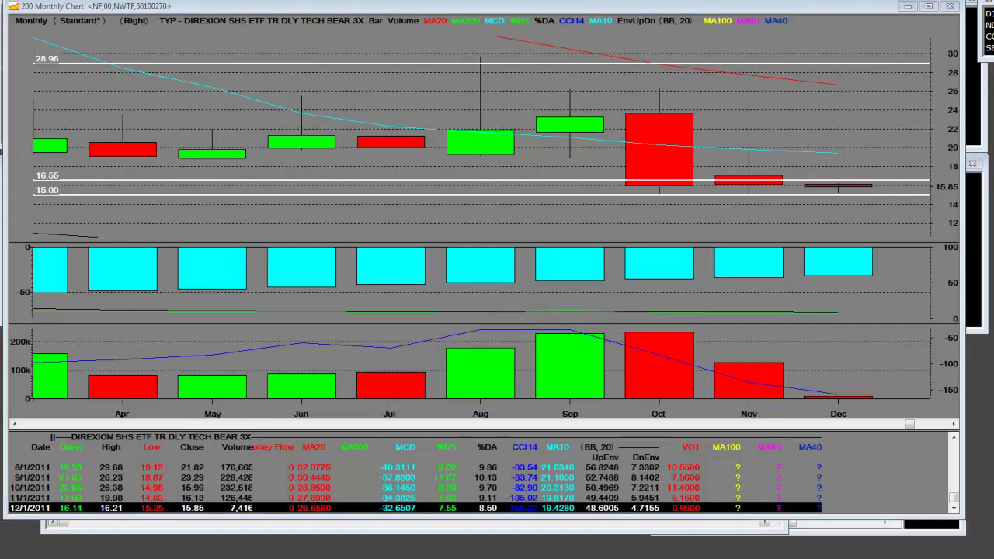
# Show the 2011 months of the SH monthly chart and draw horizontal lines at about 39.81, 43.60 and 42.26.
pyautogui.press('space')
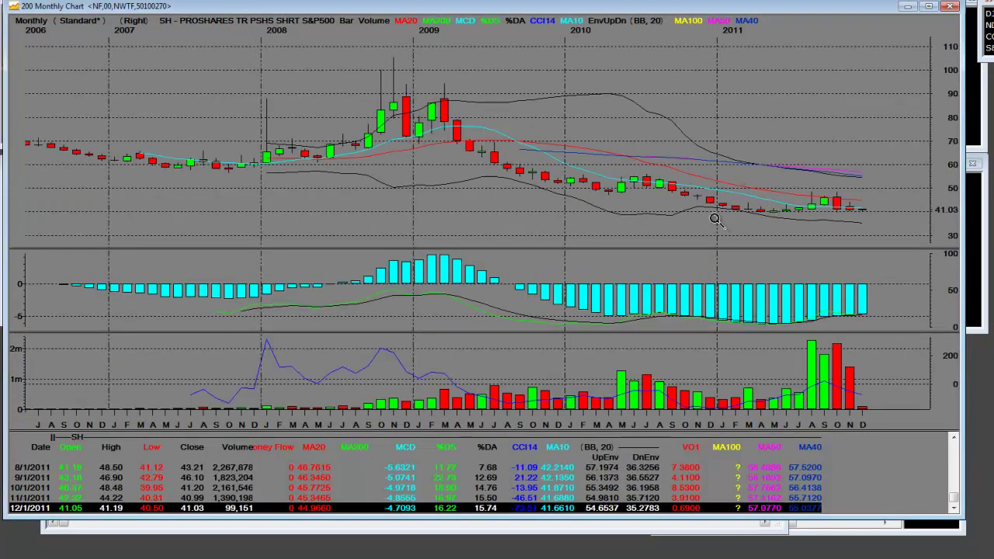
pyautogui.moveTo(710, 216); pyautogui.dragTo(897, 186)
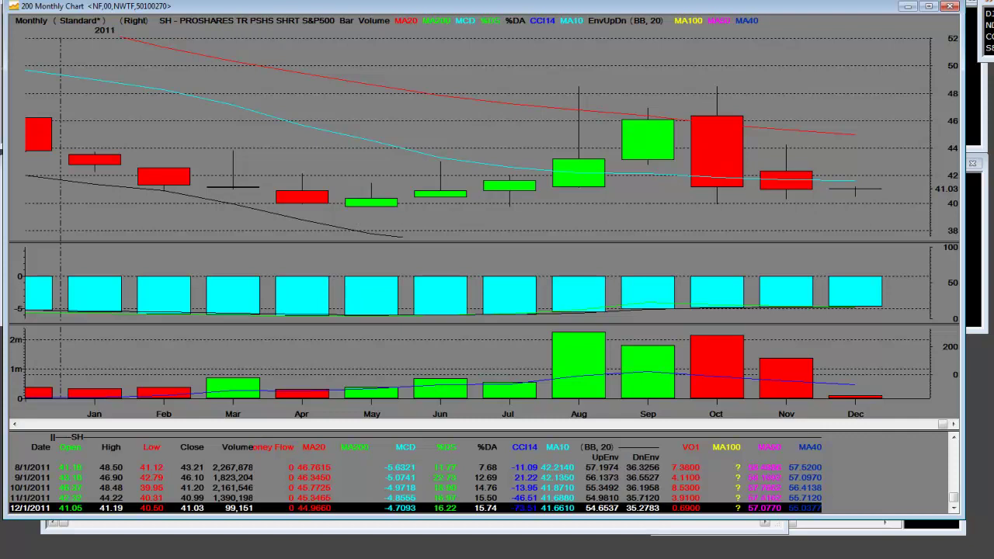
pyautogui.click(400, 199)
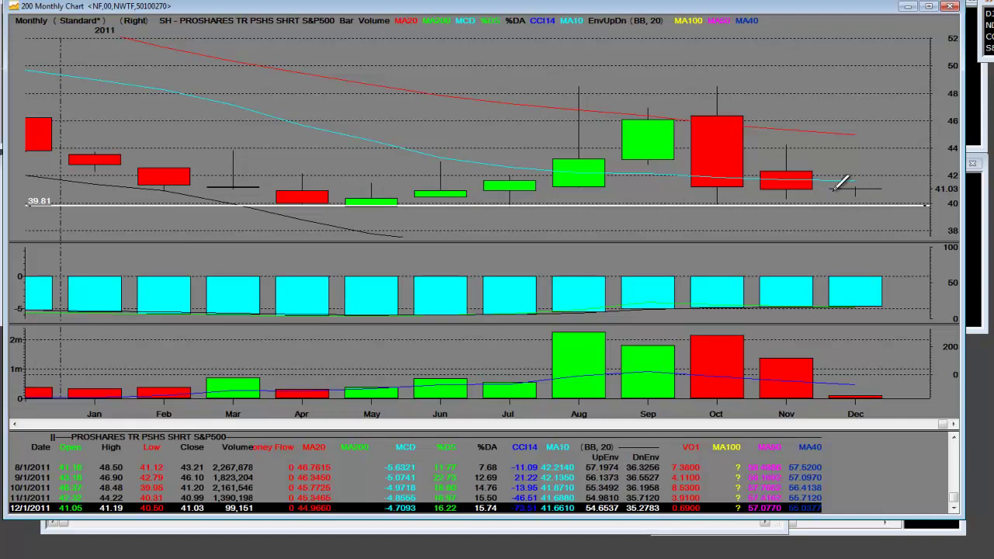
pyautogui.click(137, 152)
pyautogui.click(760, 172)
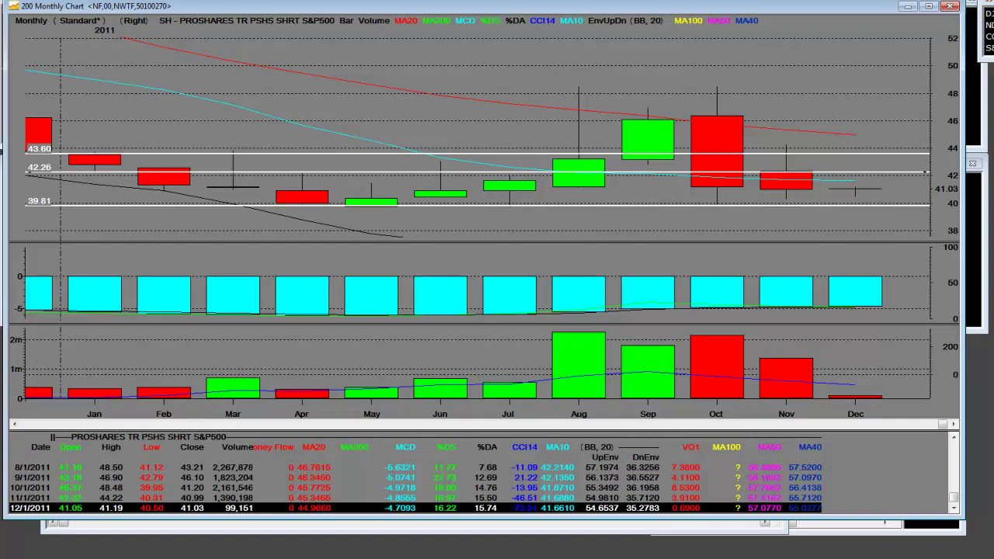
# Show the DOG monthly chart and draw horizontal lines at about 39.54, 46.29 and 42.31.
pyautogui.press('space')
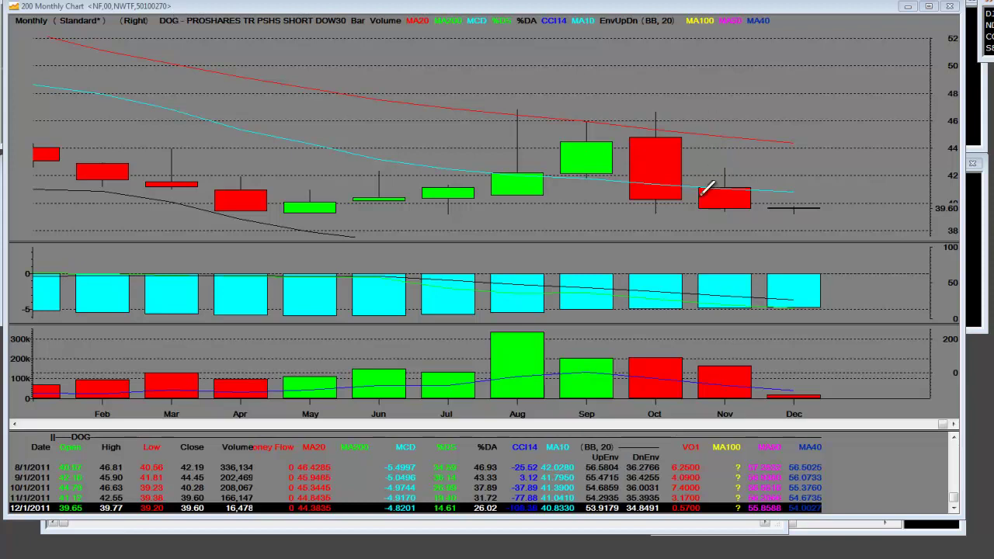
pyautogui.click(377, 208)
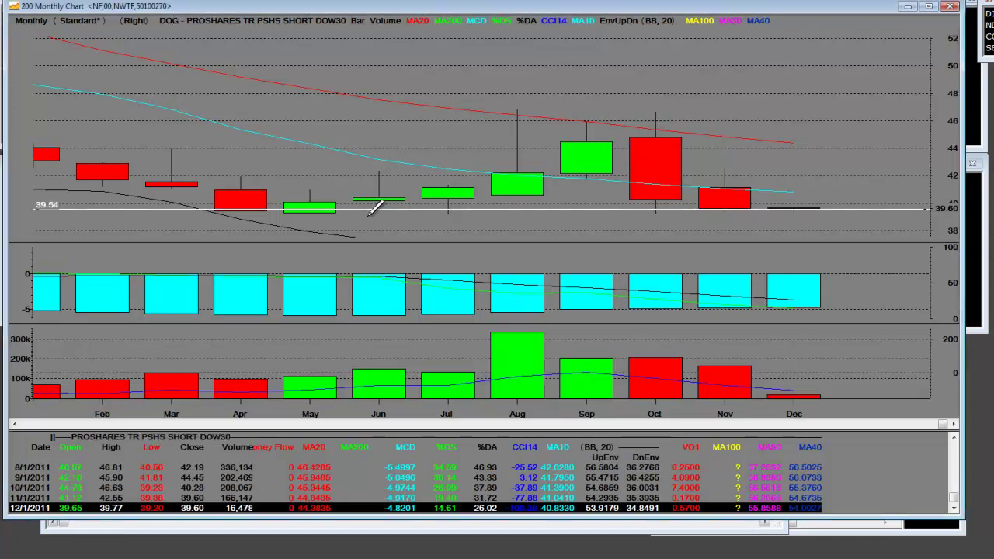
pyautogui.click(656, 115)
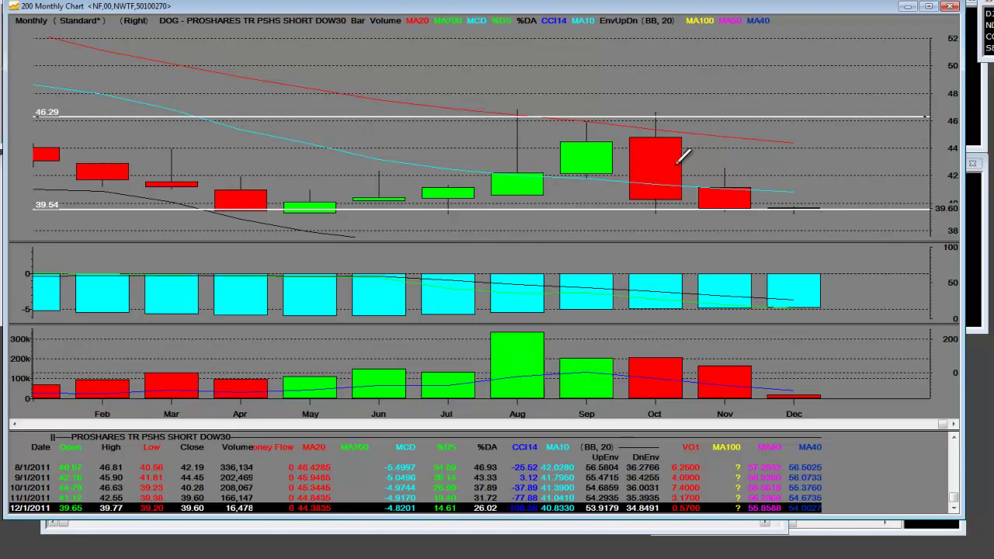
pyautogui.click(660, 171)
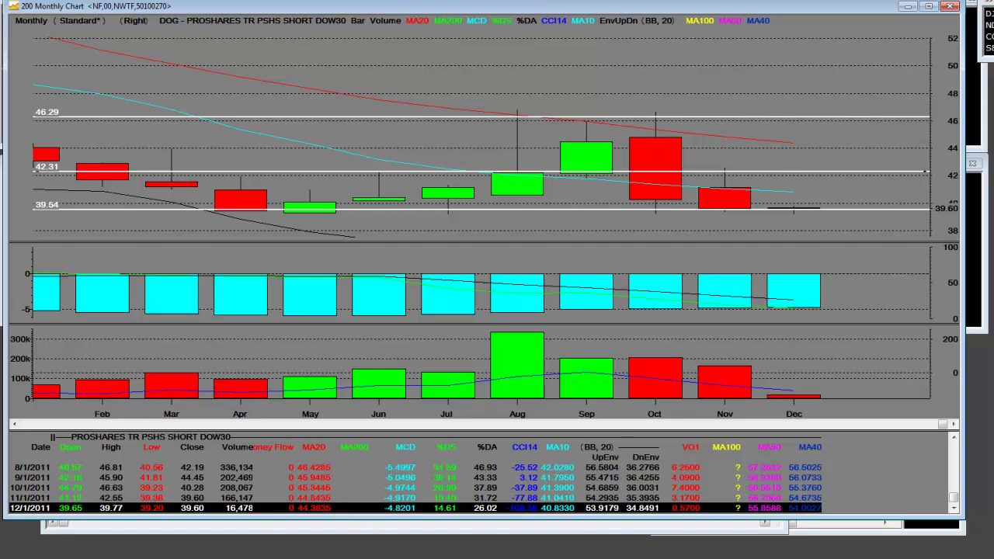
# Show the SJL monthly chart and draw a horizontal support line below the 2011 lows at about 44.62.
pyautogui.press('space')
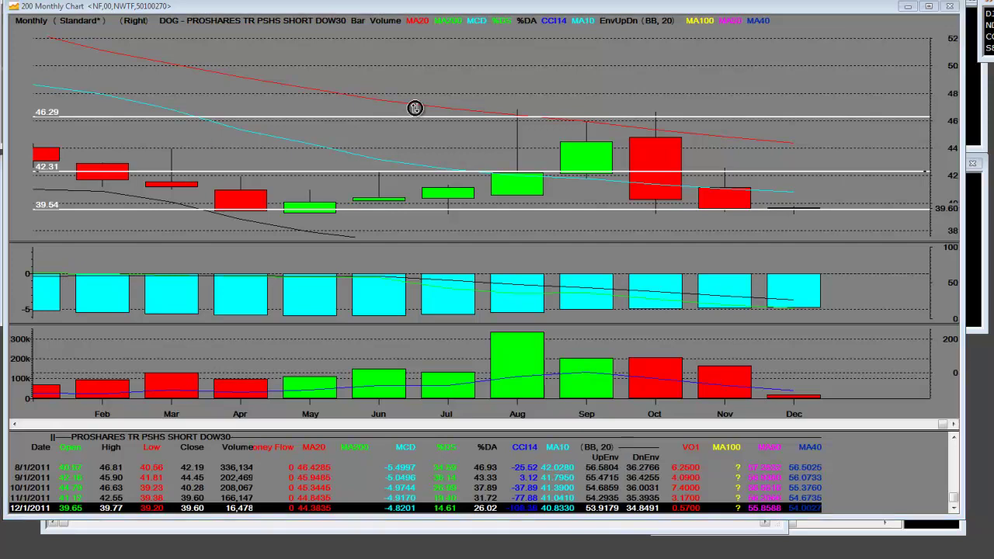
pyautogui.click(499, 138)
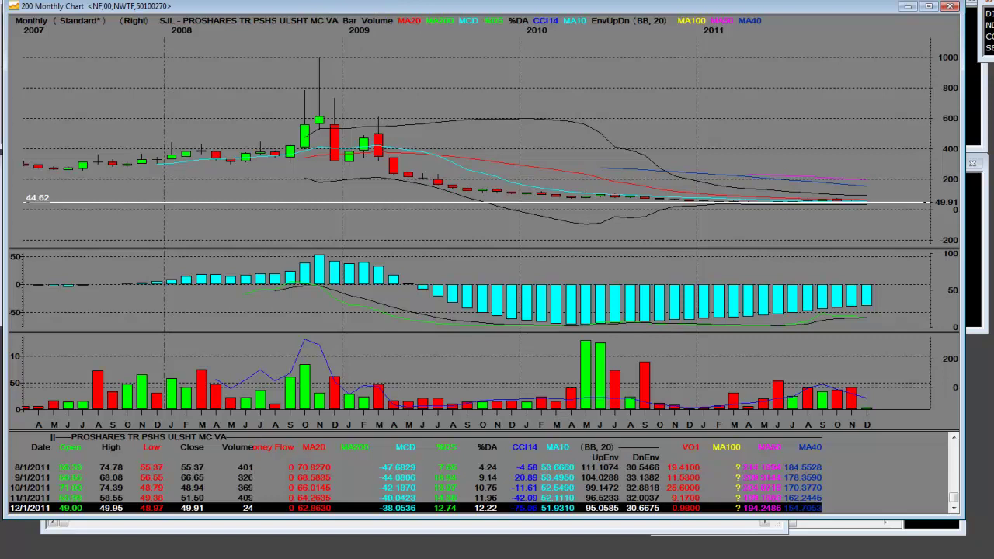
pyautogui.moveTo(644, 216); pyautogui.dragTo(893, 194)
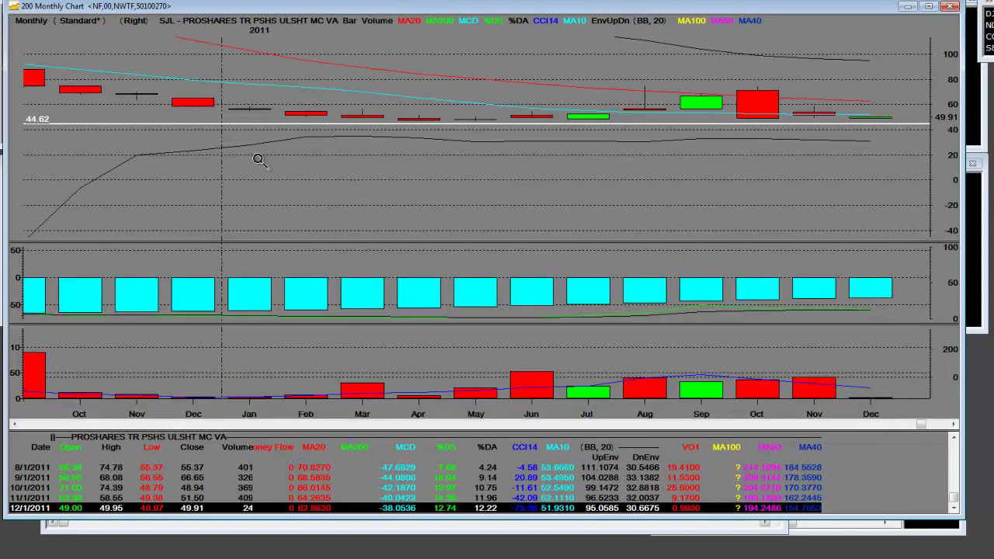
pyautogui.click(910, 76)
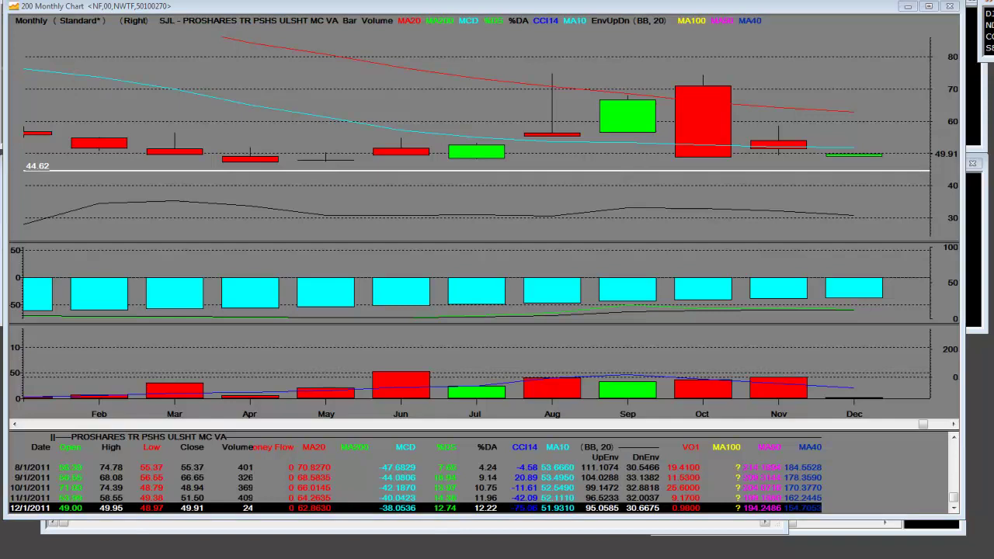
# Show the SDK monthly chart and draw a support line at about 43.43 and a resistance line at about 69.31.
pyautogui.press('space')
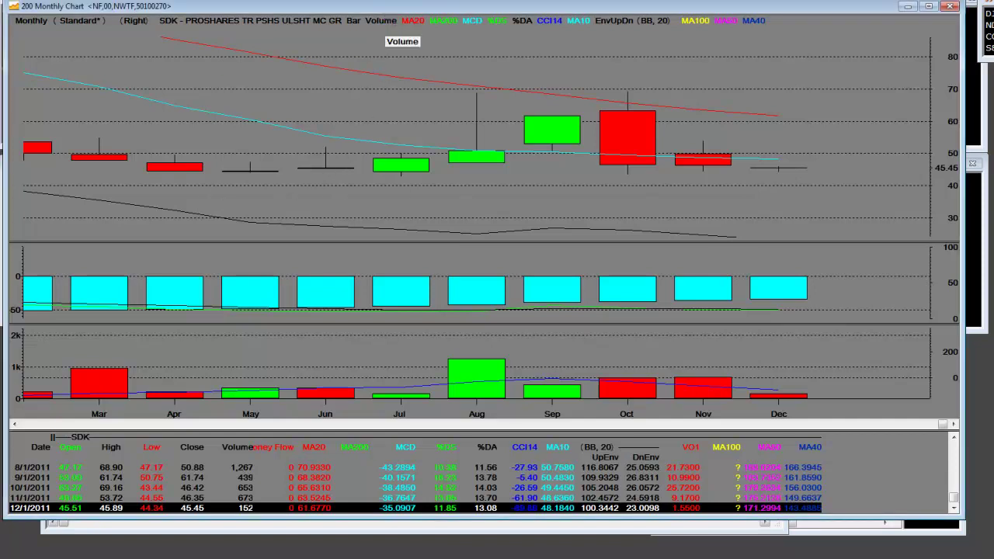
pyautogui.click(383, 174)
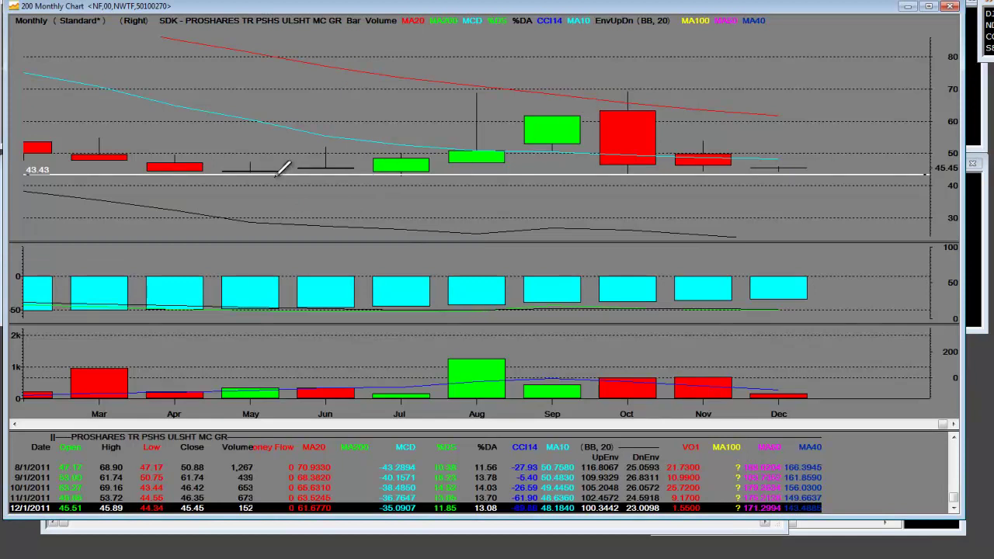
pyautogui.click(635, 91)
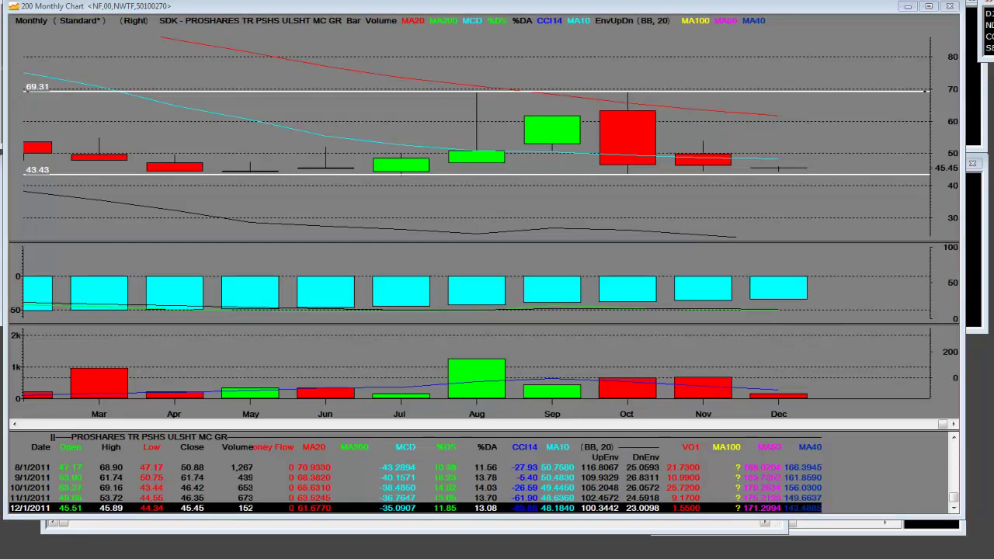
# Show the SKK monthly chart and draw horizontal support and resistance lines at about 34.15 and 59.04.
pyautogui.press('Down')
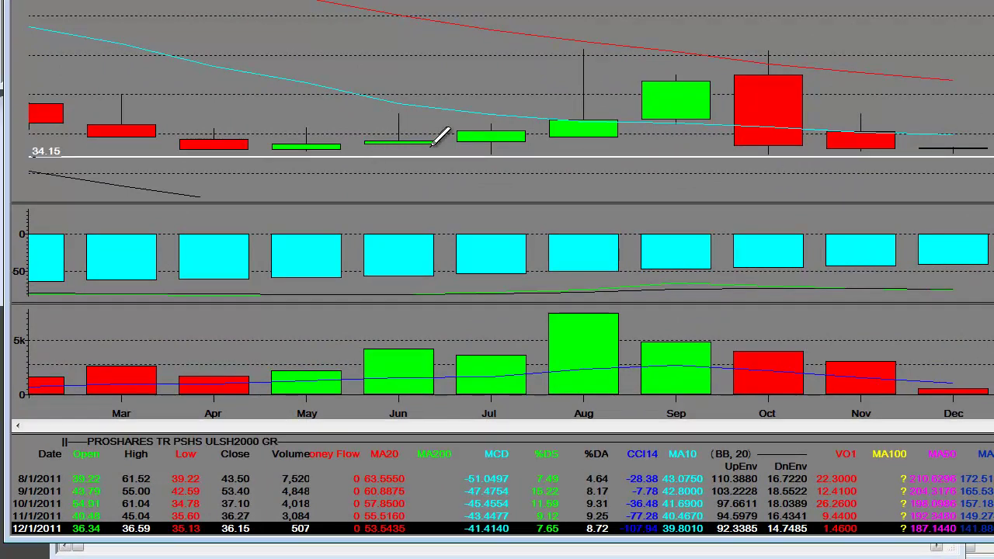
pyautogui.click(762, 55)
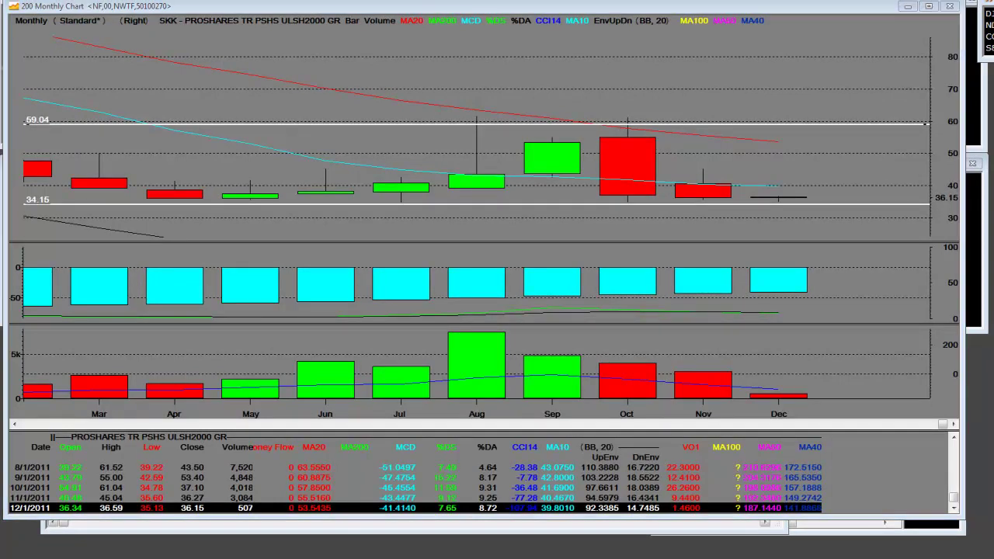
# Show the SEF monthly chart and draw a resistance line at about 45.61 and a support line at about 33.76.
pyautogui.press('space')
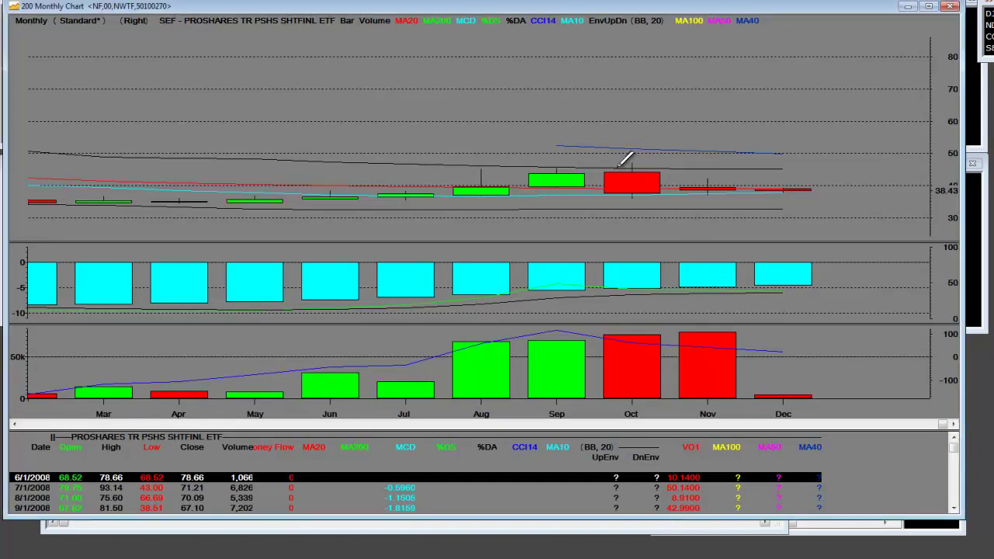
pyautogui.click(620, 166)
pyautogui.click(239, 205)
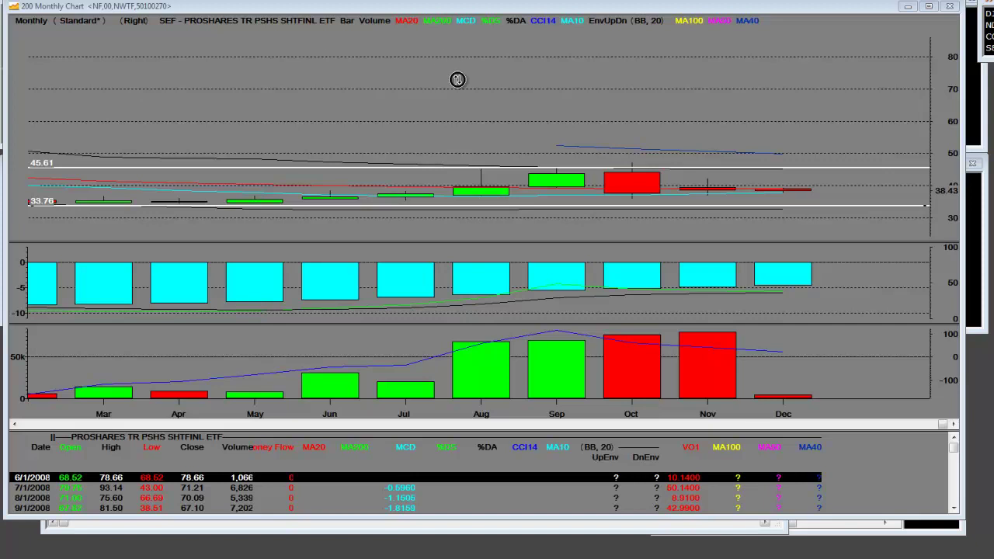
# Show the TBT monthly chart and draw horizontal support and resistance lines at about 54.69, 18.70, 30.56 and 40.86.
pyautogui.press('space')
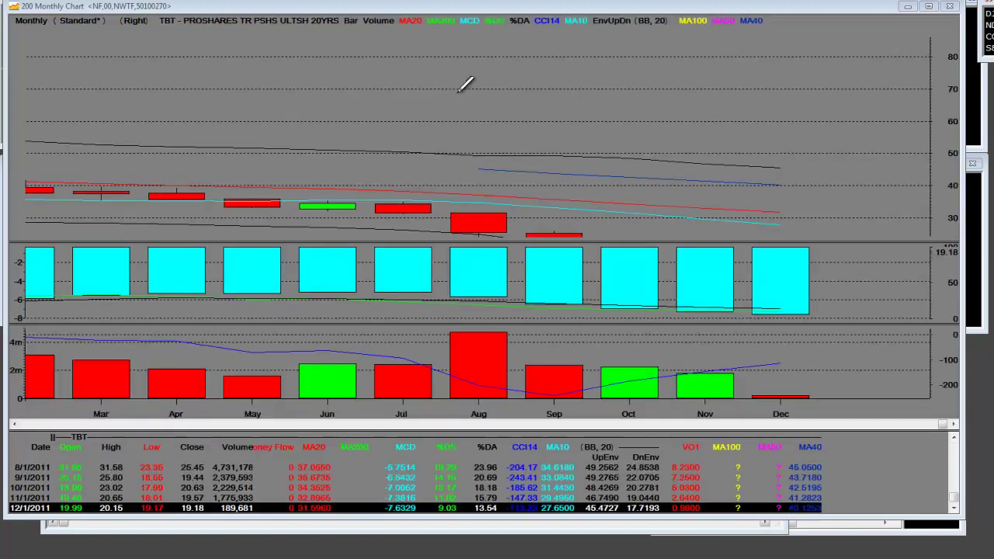
pyautogui.click(578, 138)
pyautogui.press('Down')
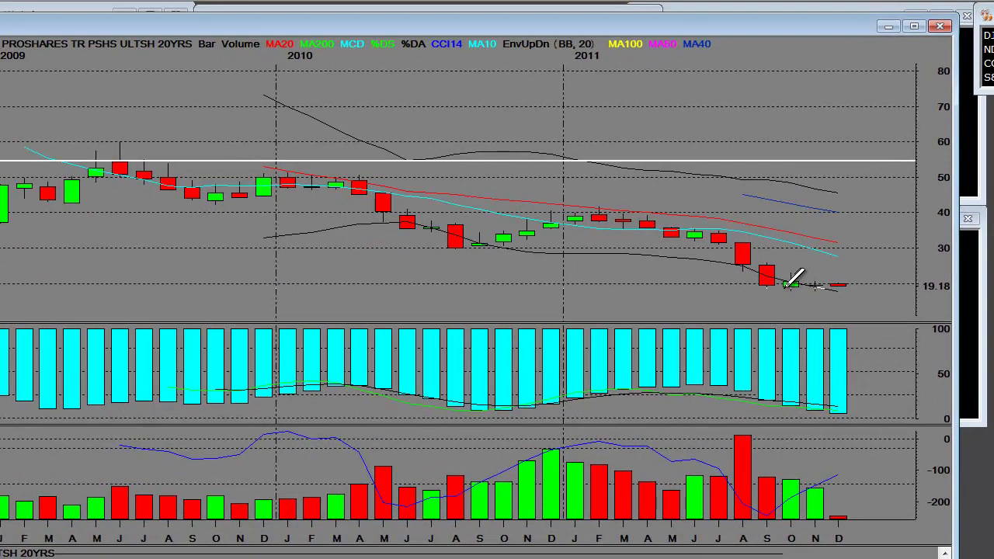
pyautogui.click(788, 286)
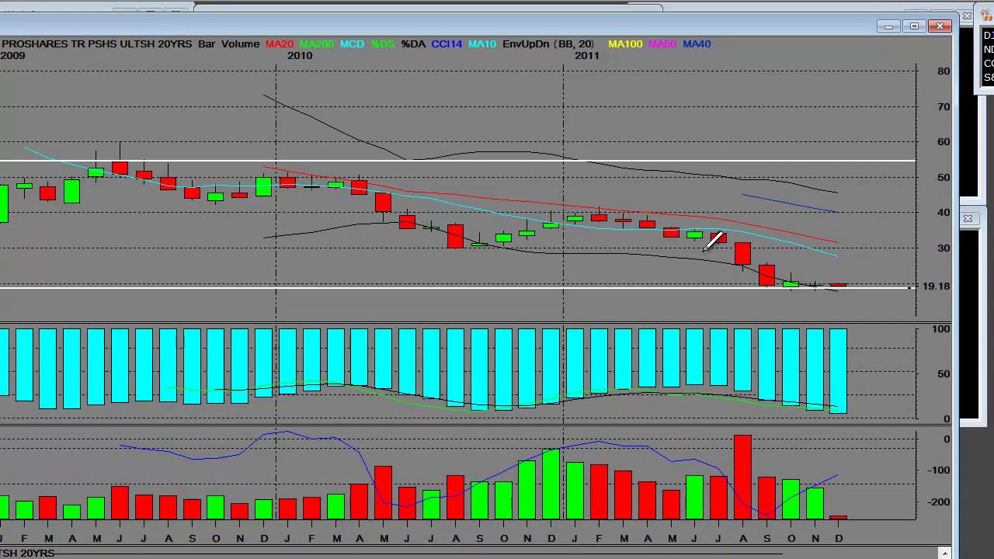
pyautogui.click(651, 247)
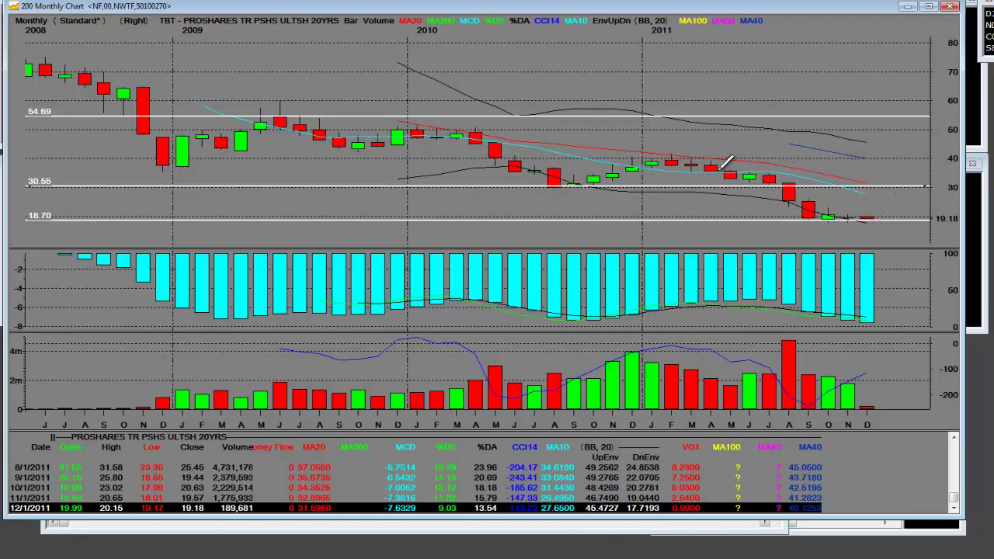
pyautogui.click(665, 155)
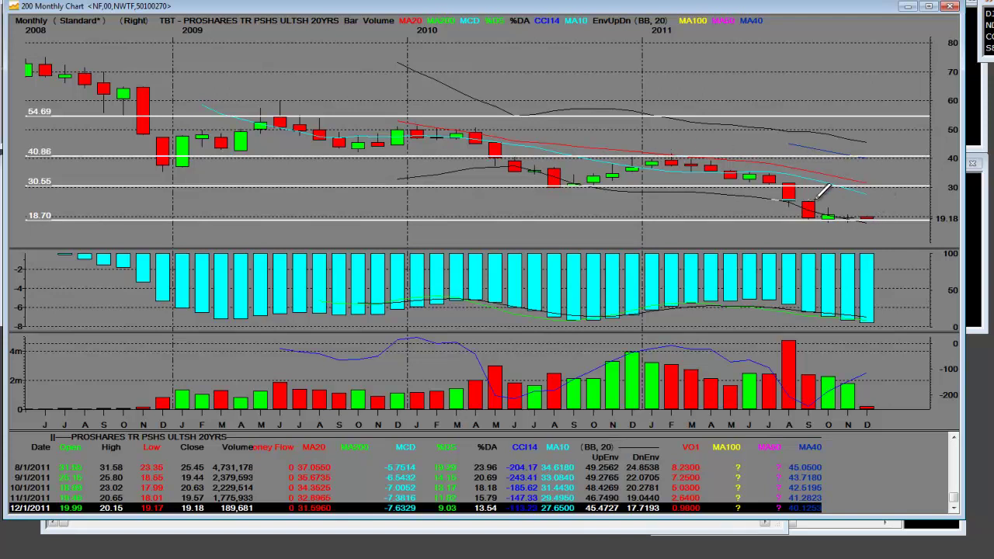
pyautogui.click(829, 200)
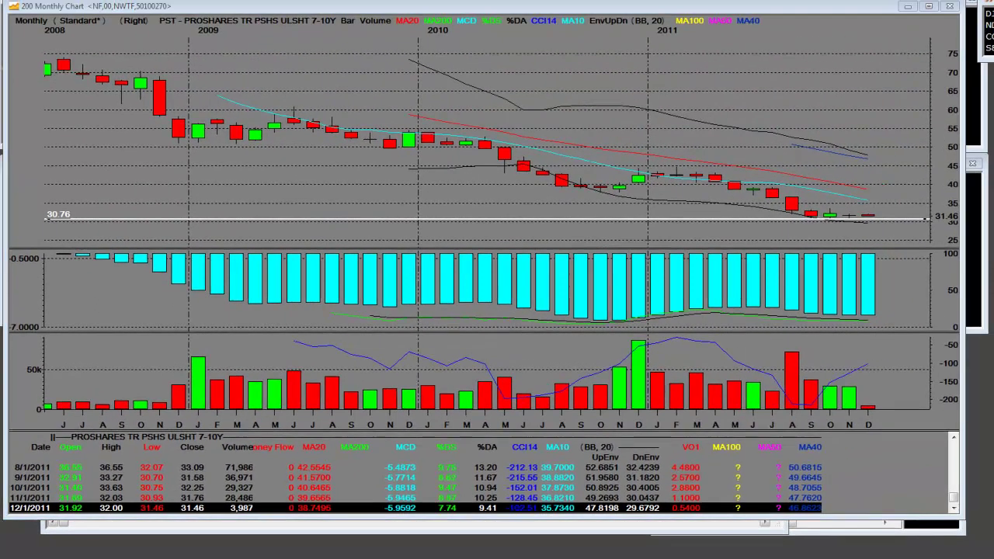
# Show the China 25 bear ETF's monthly chart and draw a support line at about 25 and a resistance line near the October 2011 high.
pyautogui.press('space')
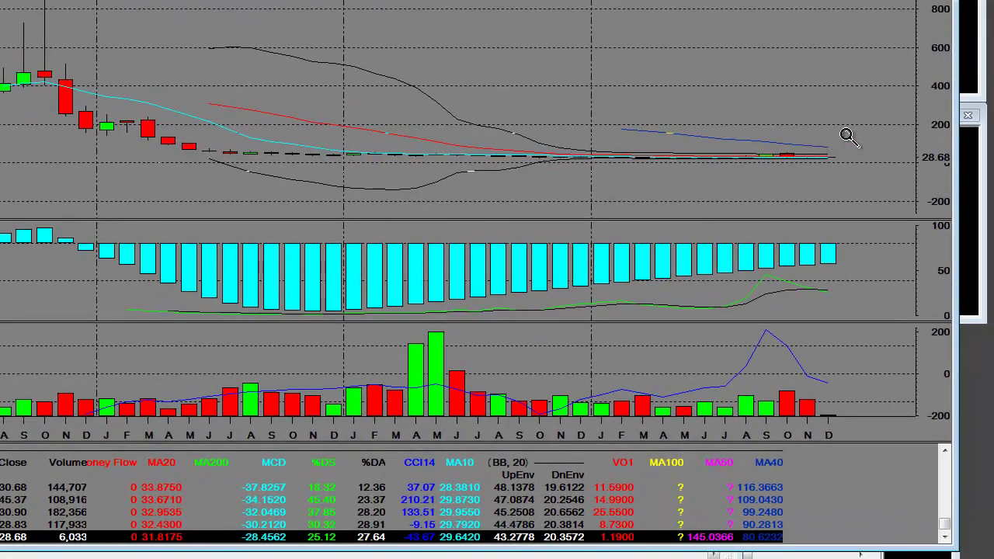
pyautogui.click(848, 136)
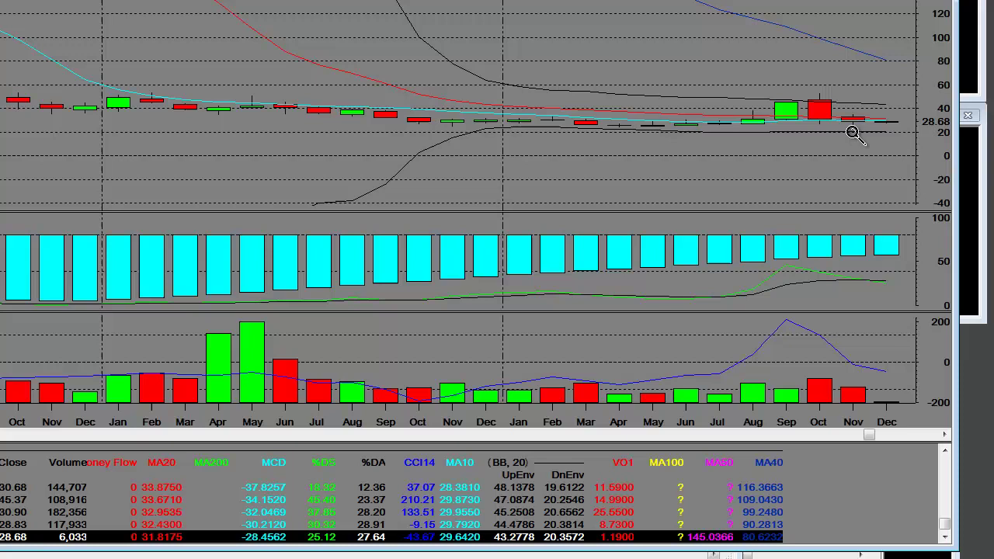
pyautogui.click(943, 74)
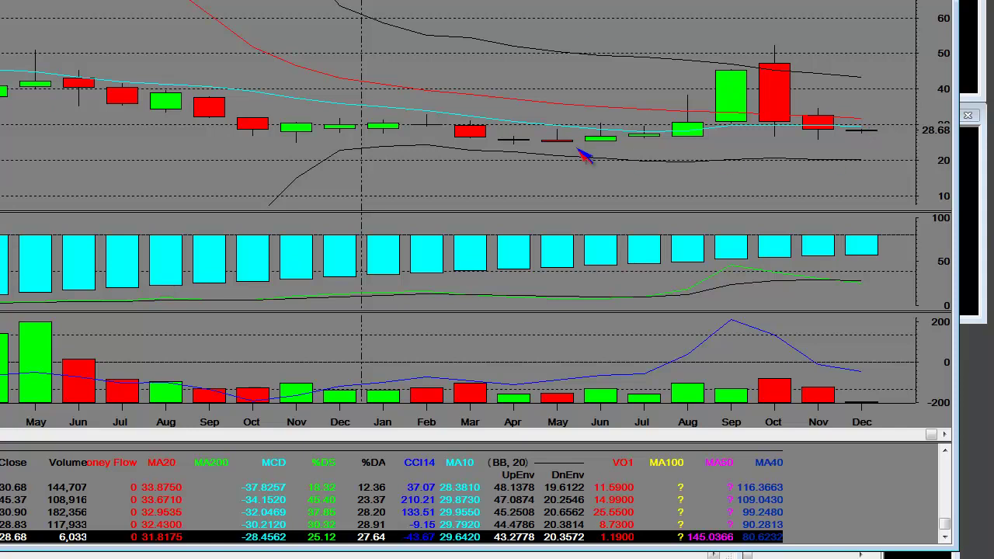
pyautogui.click(600, 141)
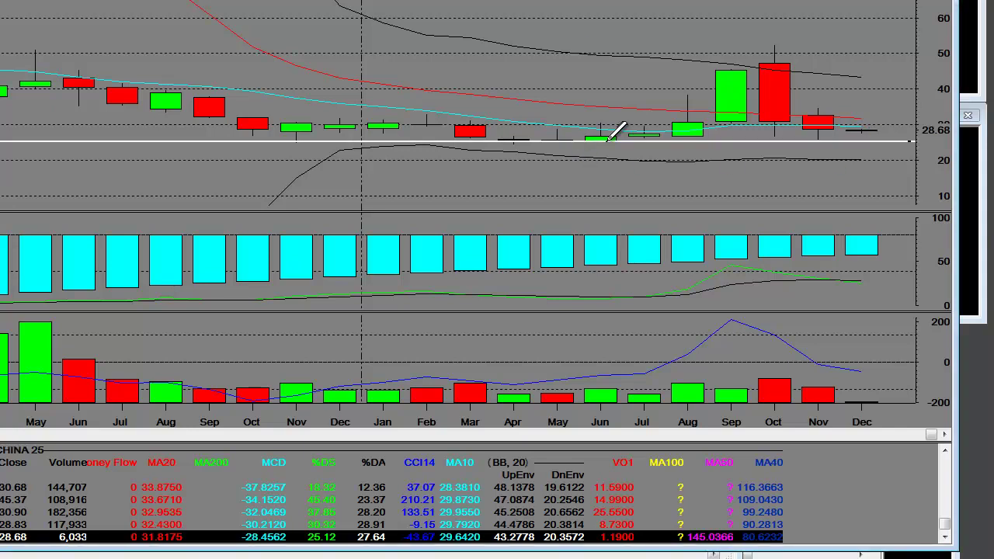
pyautogui.click(772, 50)
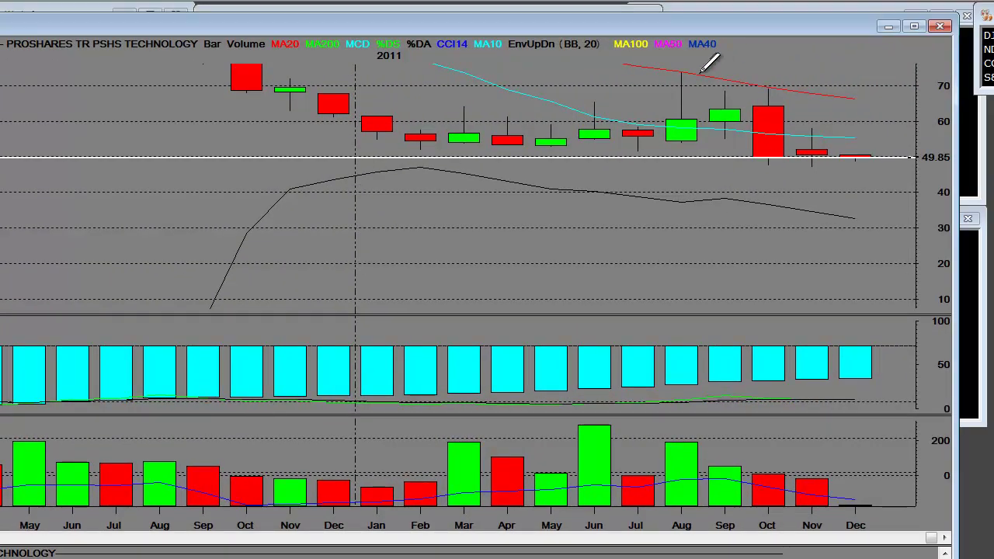
# On the REW monthly chart, draw horizontal lines at about 70.44, 59.35, 38.03, 175.47, 571.30 and 368.11.
pyautogui.click(674, 84)
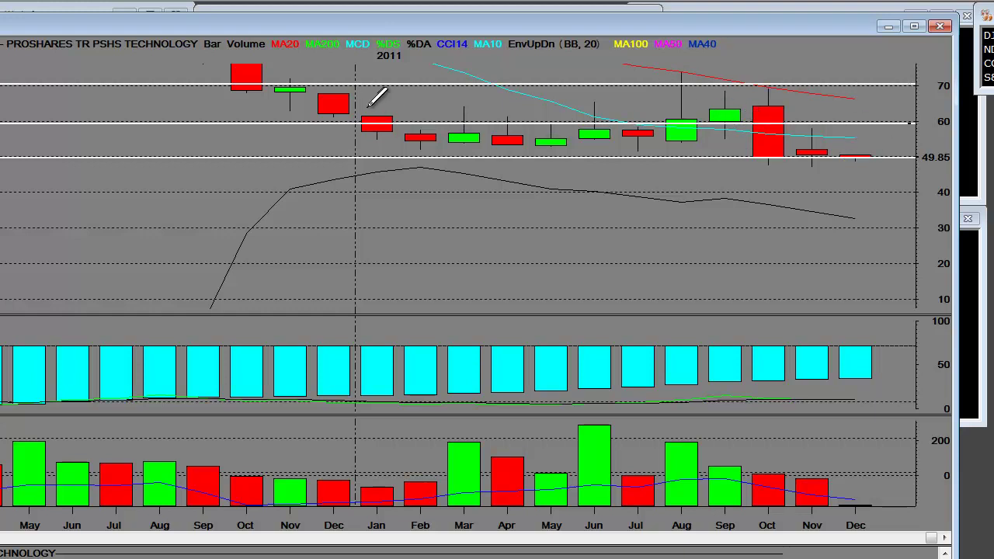
pyautogui.click(453, 197)
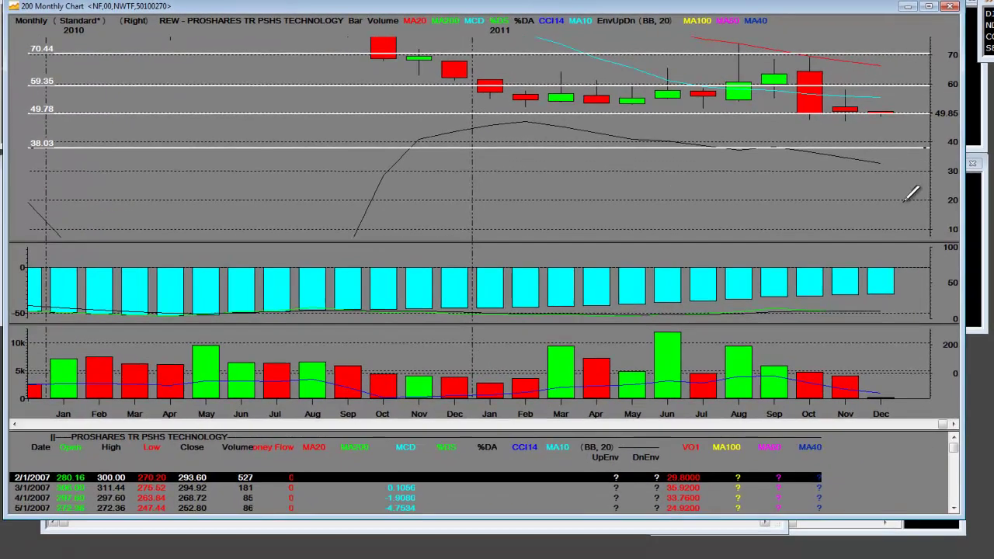
pyautogui.scroll(-3, 651, 187)
pyautogui.scroll(1, 722, 159)
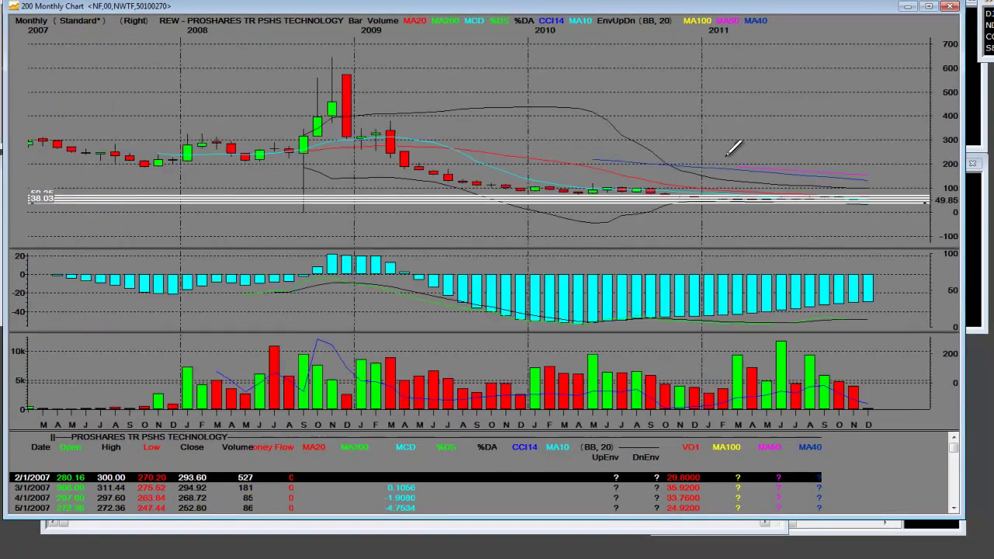
pyautogui.click(447, 167)
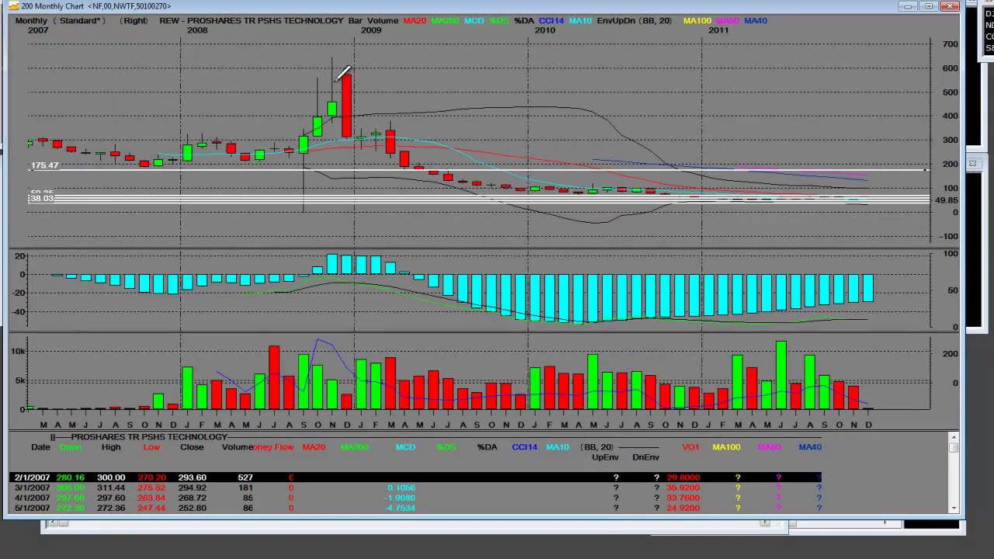
pyautogui.click(356, 74)
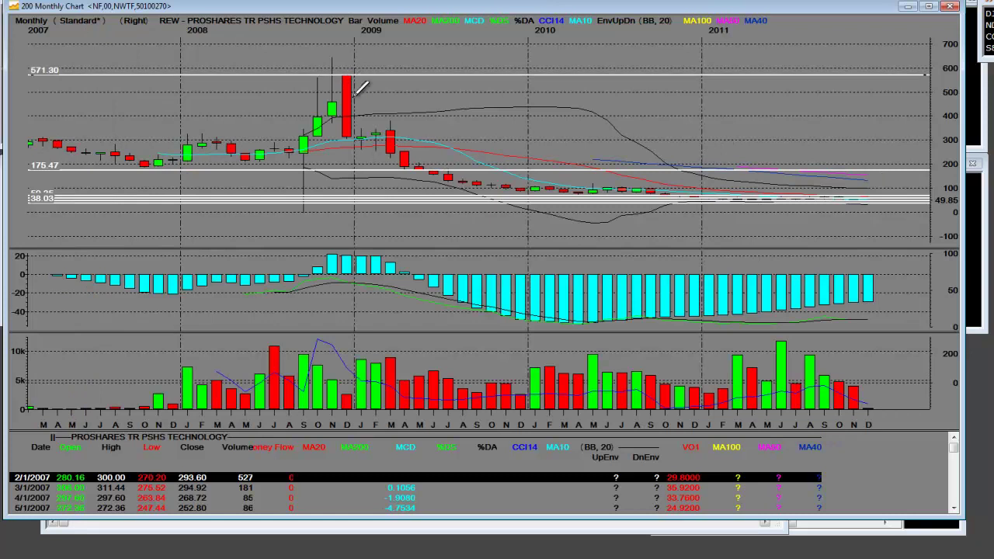
pyautogui.click(383, 123)
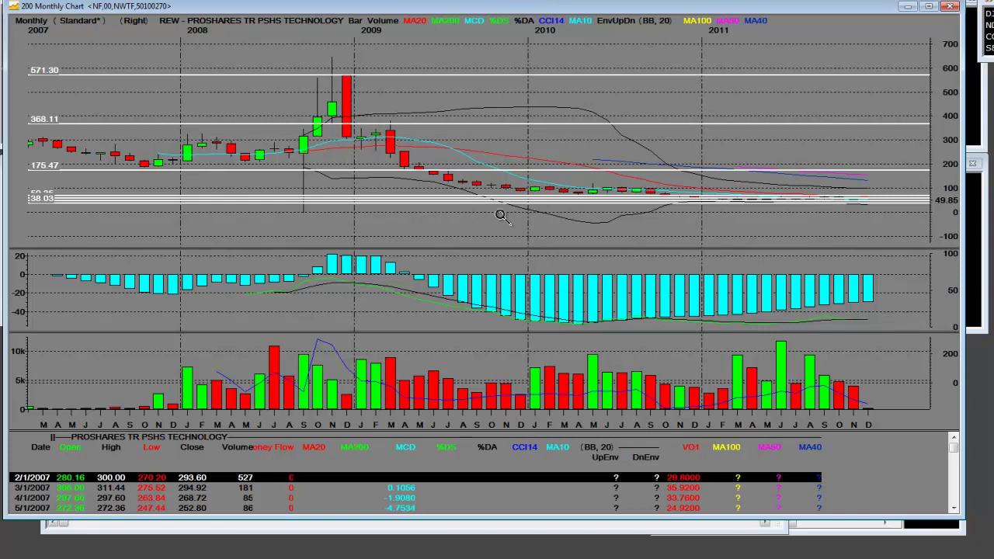
pyautogui.click(878, 149)
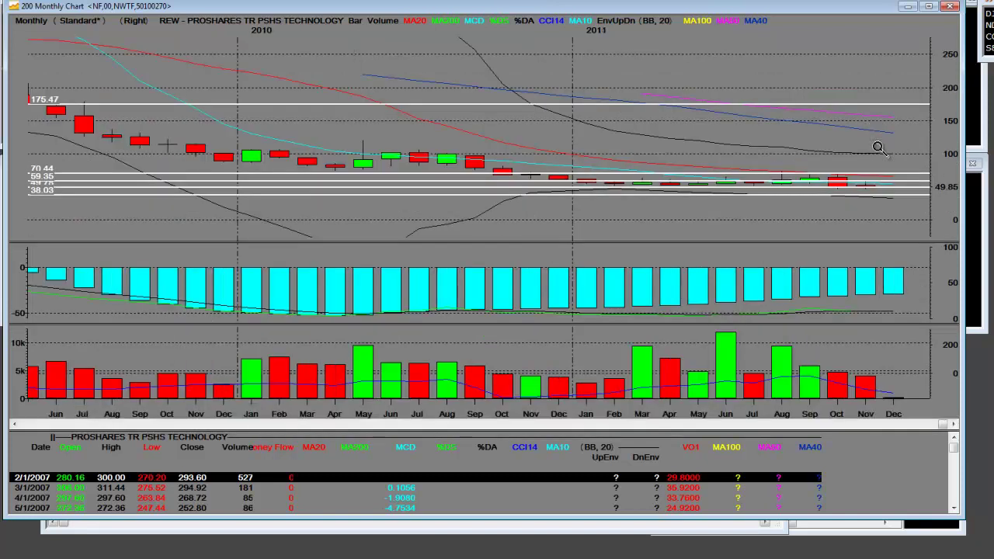
pyautogui.click(924, 153)
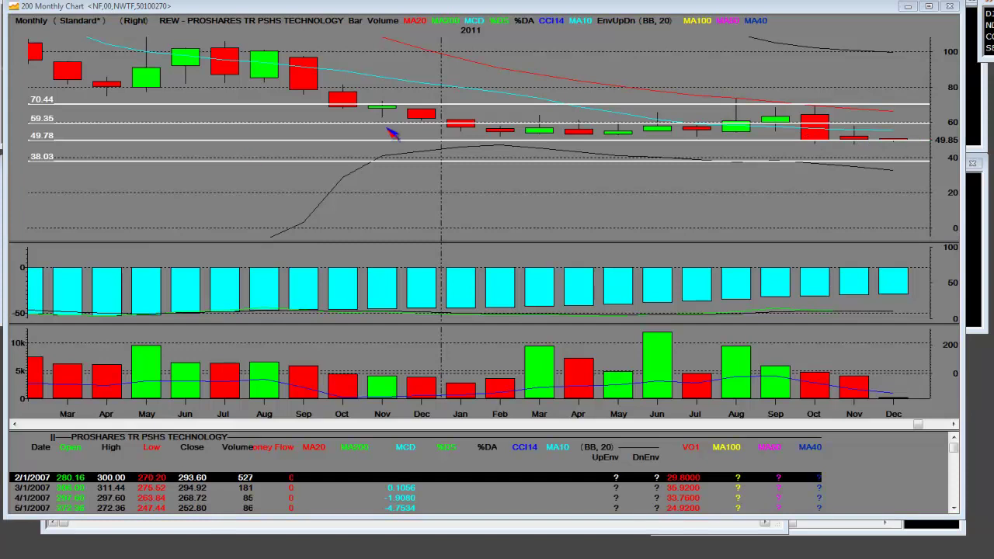
# Show the SIJ monthly chart and draw a support line at about 40.39 and a resistance line at about 68.14.
pyautogui.press('space')
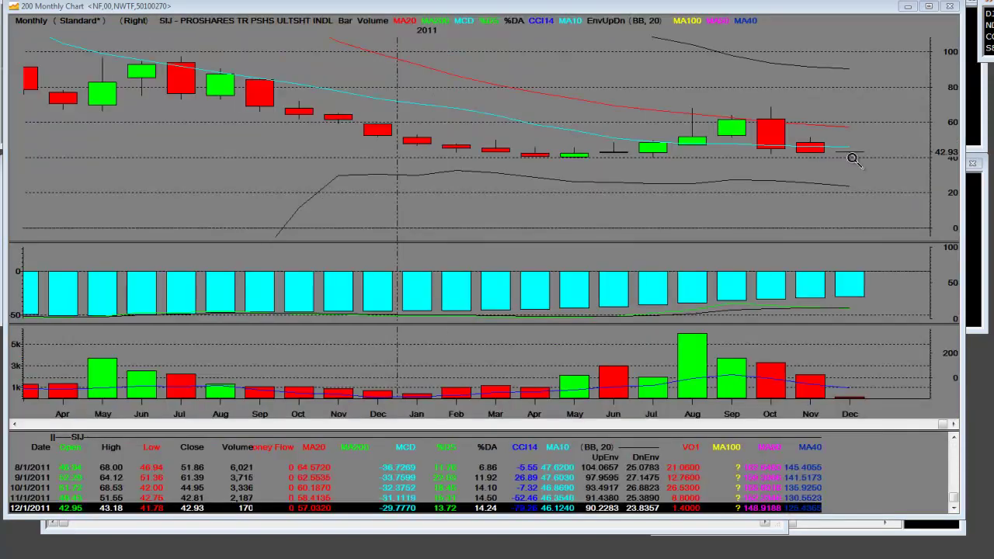
pyautogui.moveTo(412, 178); pyautogui.dragTo(909, 104)
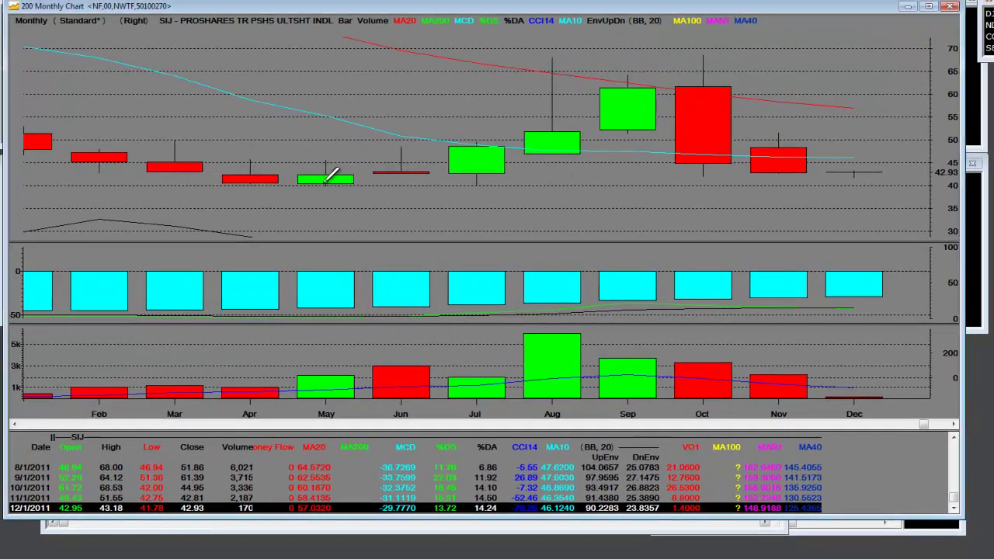
pyautogui.click(330, 183)
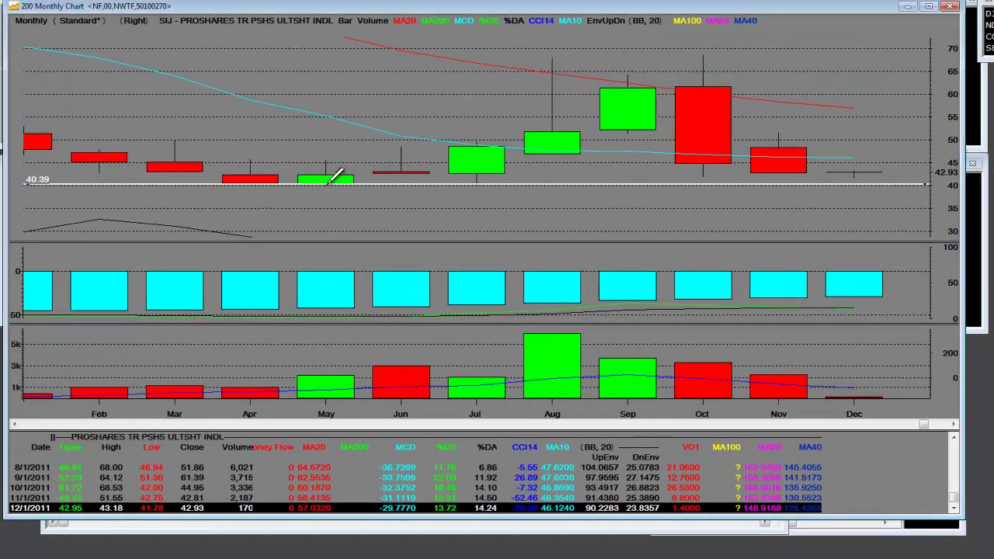
pyautogui.click(704, 53)
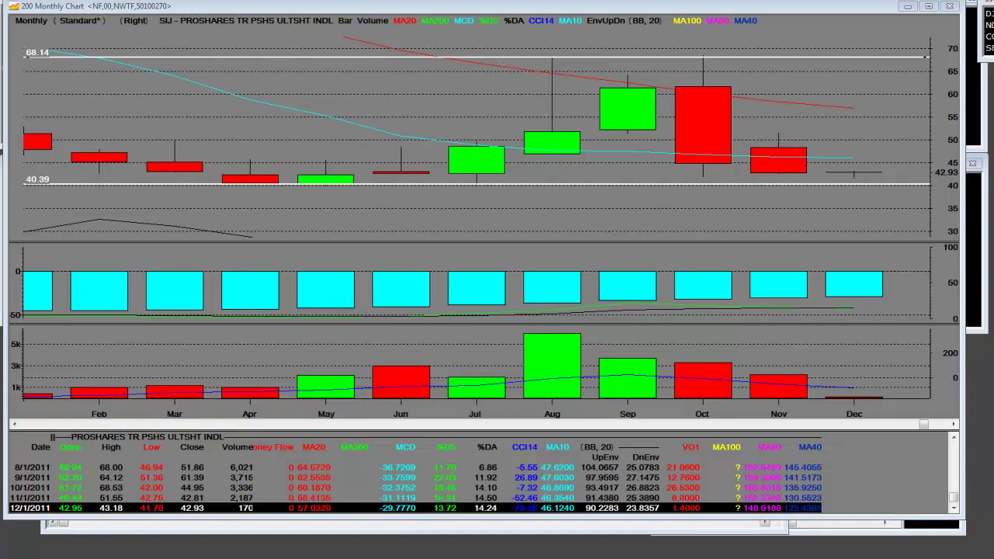
# Show the SZK monthly chart and draw horizontal support and resistance lines at about 58, 20.16, 42 and 26.55.
pyautogui.press('space')
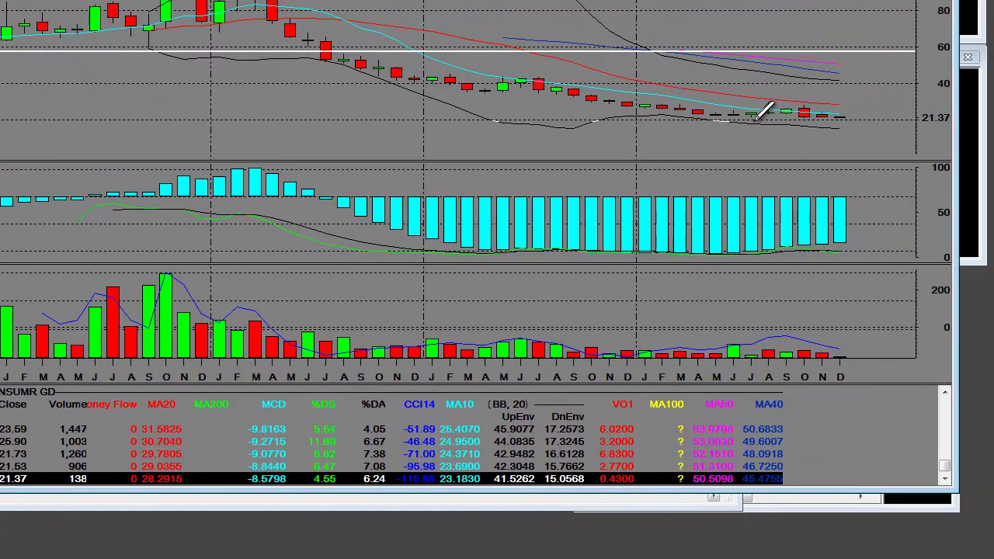
pyautogui.click(767, 113)
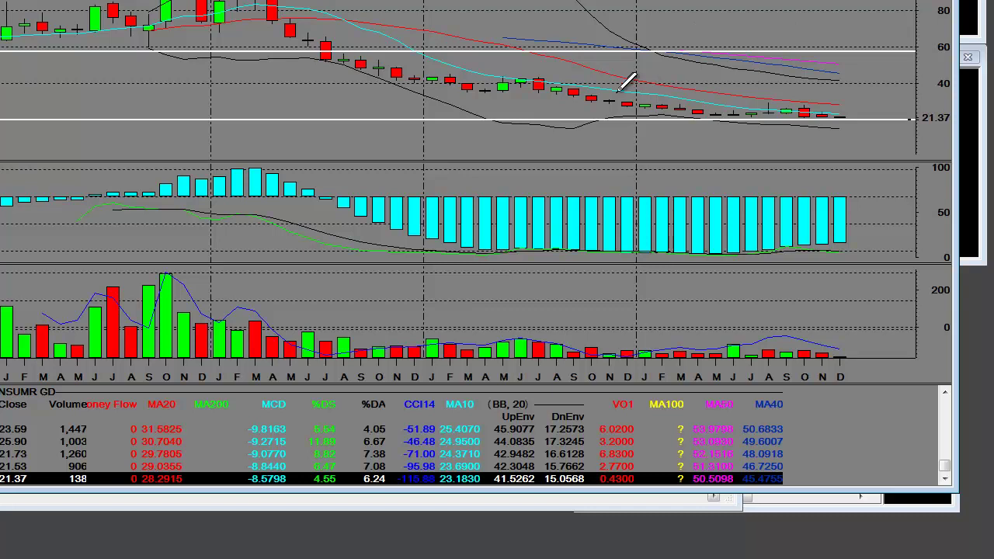
pyautogui.click(532, 80)
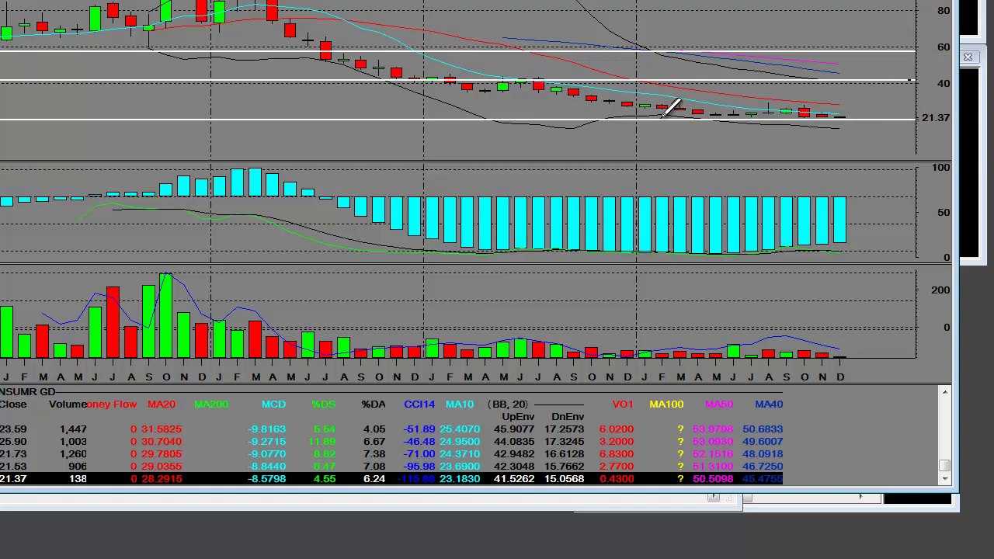
pyautogui.click(786, 108)
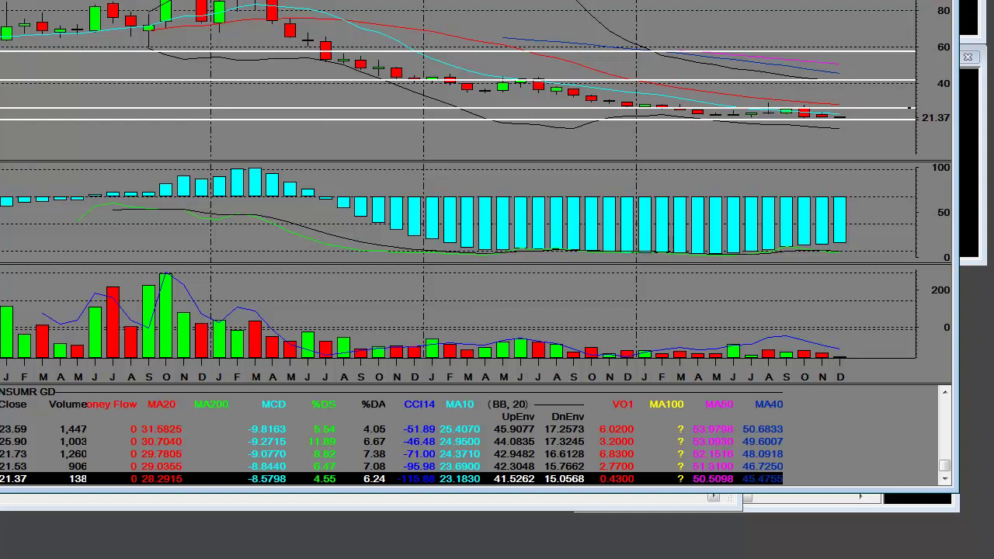
pyautogui.click(914, 94)
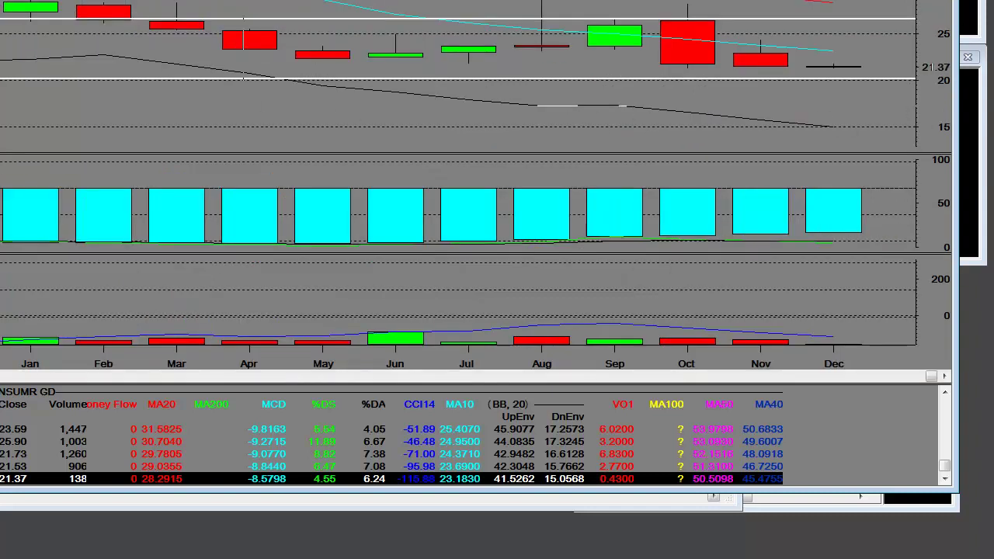
pyautogui.click(362, 3)
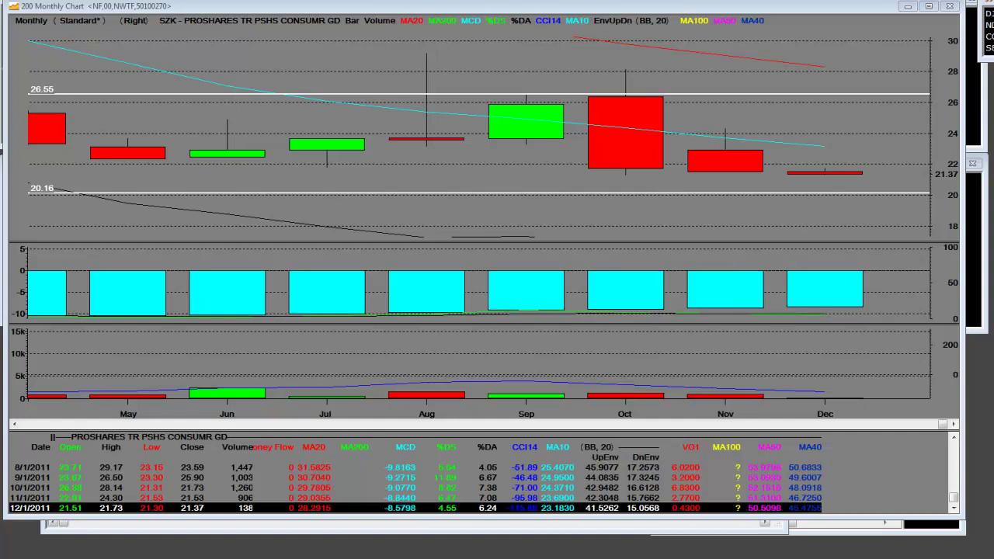
# Show the EUM monthly chart and draw horizontal lines at about 28.35, 38.93, 51.47, 46.73 and 61.50.
pyautogui.press('space')
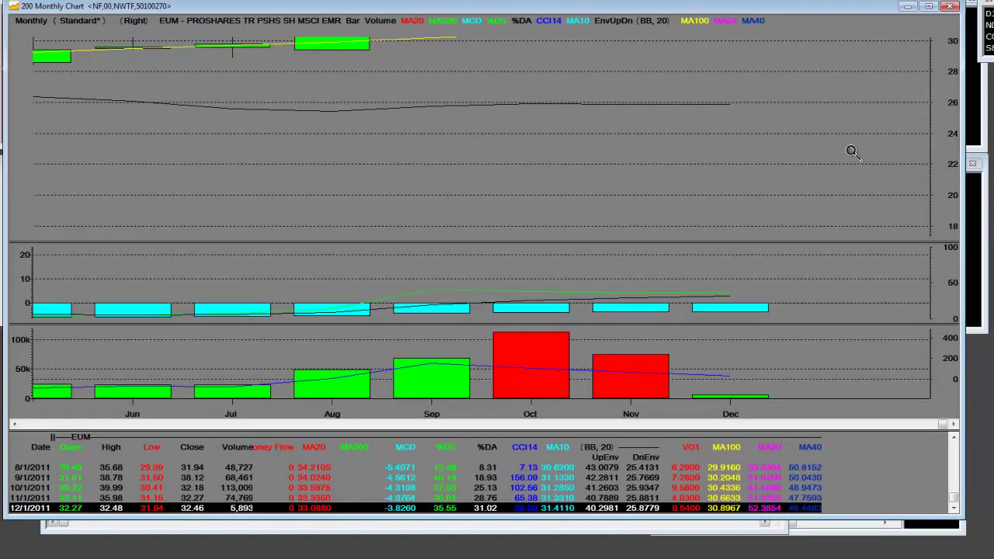
pyautogui.scroll(-5, 663, 129)
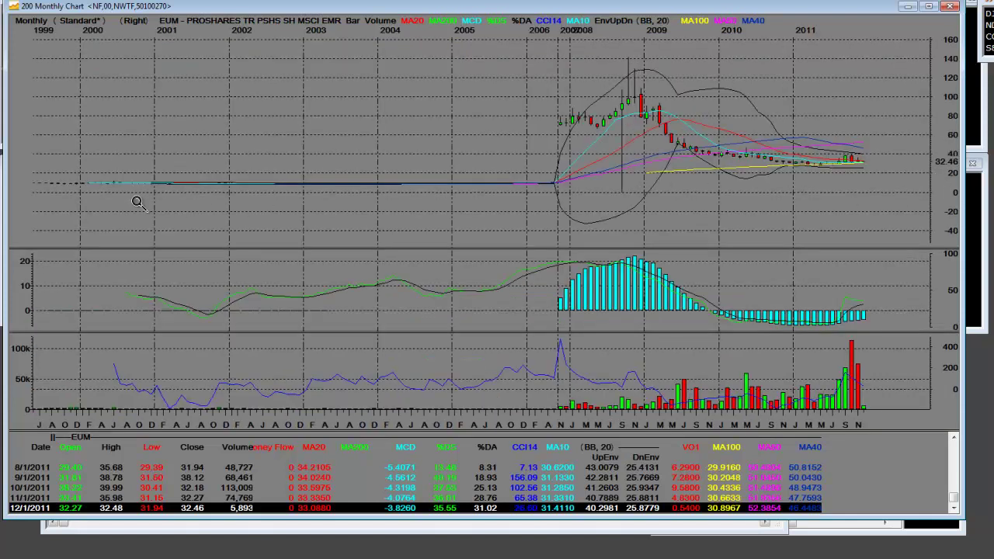
pyautogui.scroll(5, 323, 169)
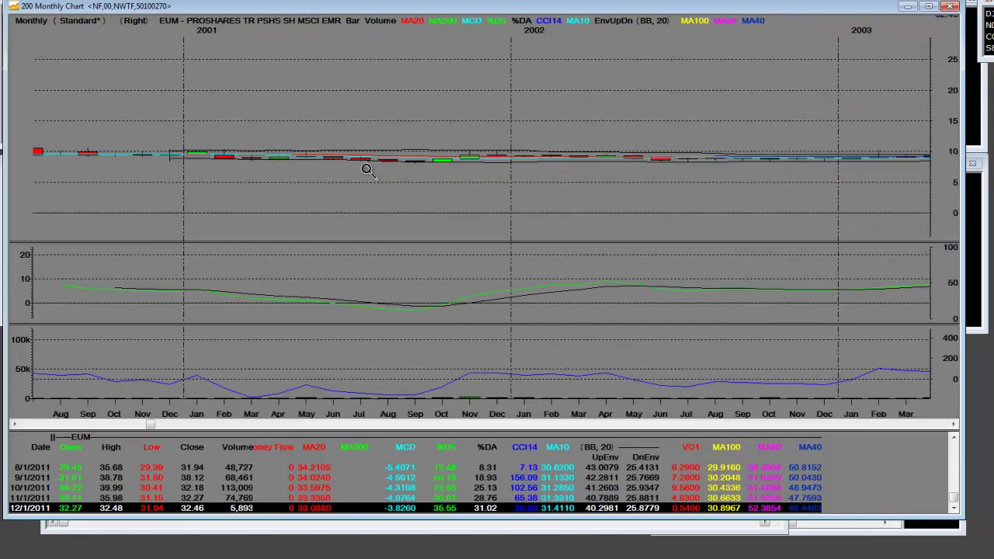
pyautogui.scroll(3, 538, 152)
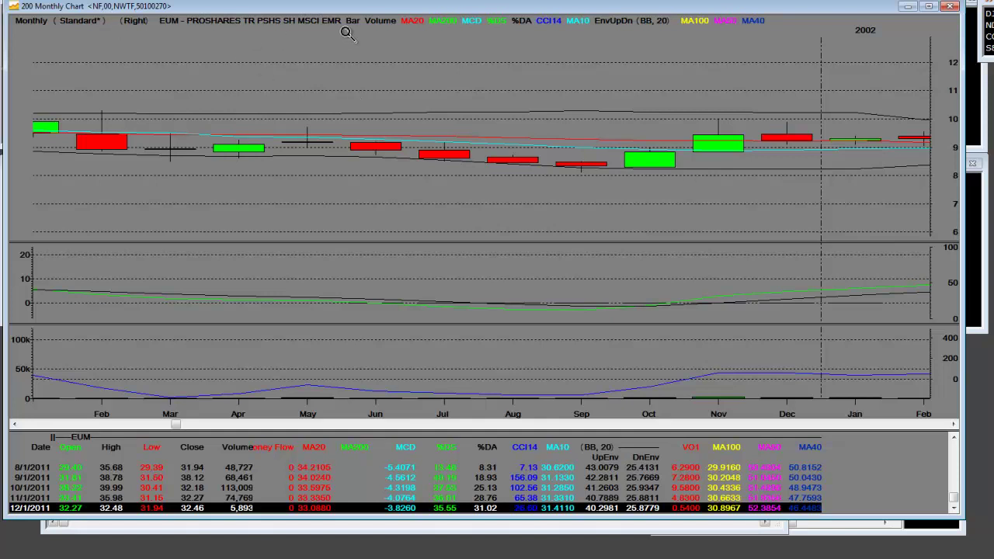
pyautogui.click(392, 71)
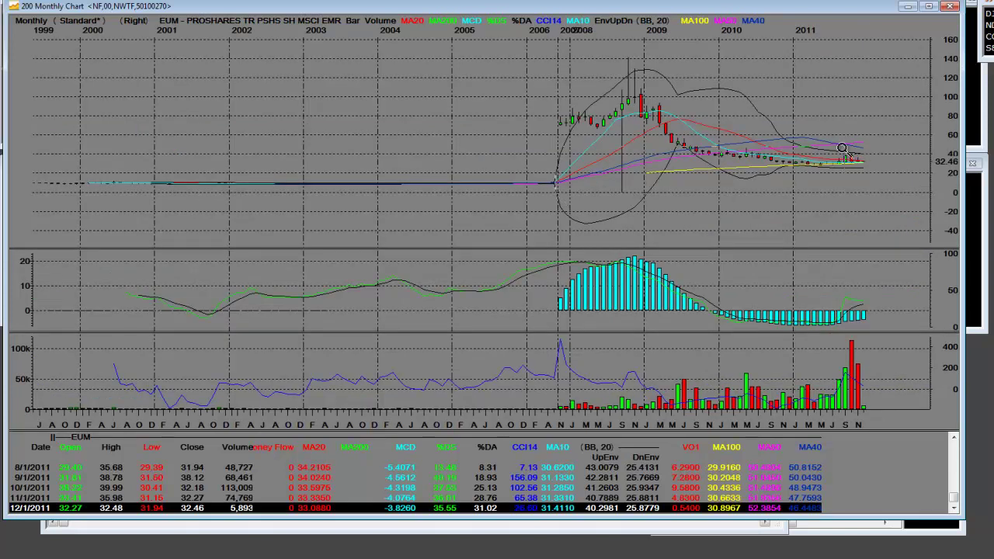
pyautogui.click(920, 63)
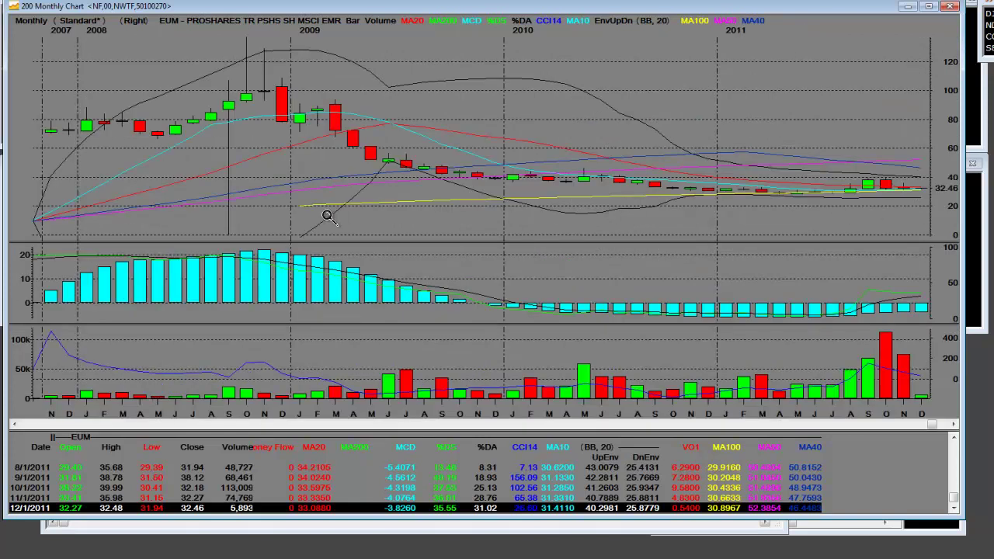
pyautogui.click(938, 90)
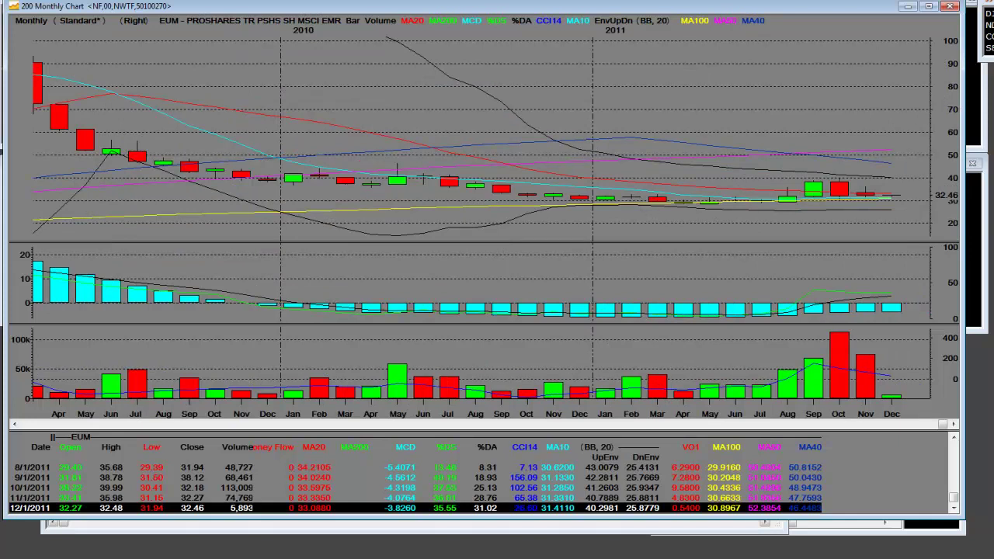
pyautogui.click(714, 203)
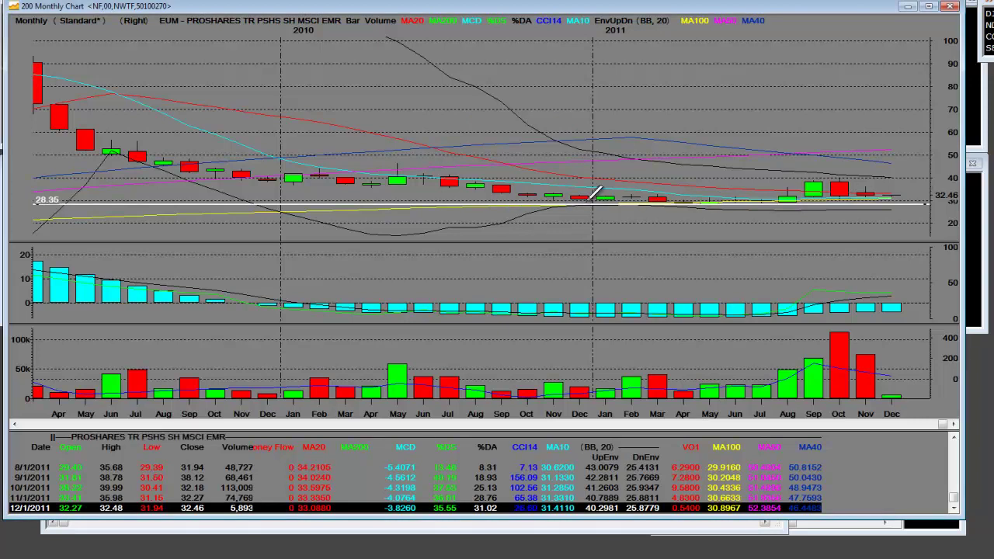
pyautogui.click(833, 180)
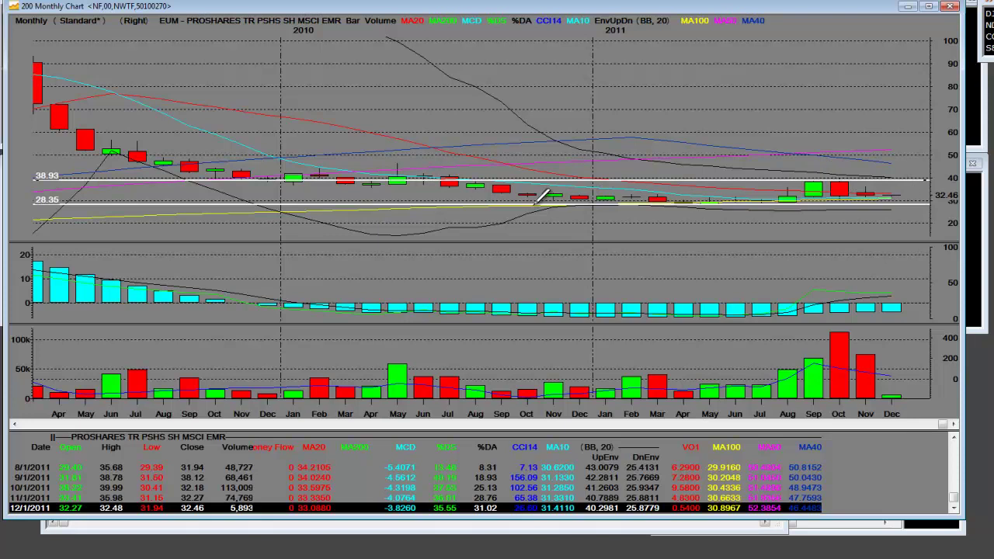
pyautogui.click(223, 149)
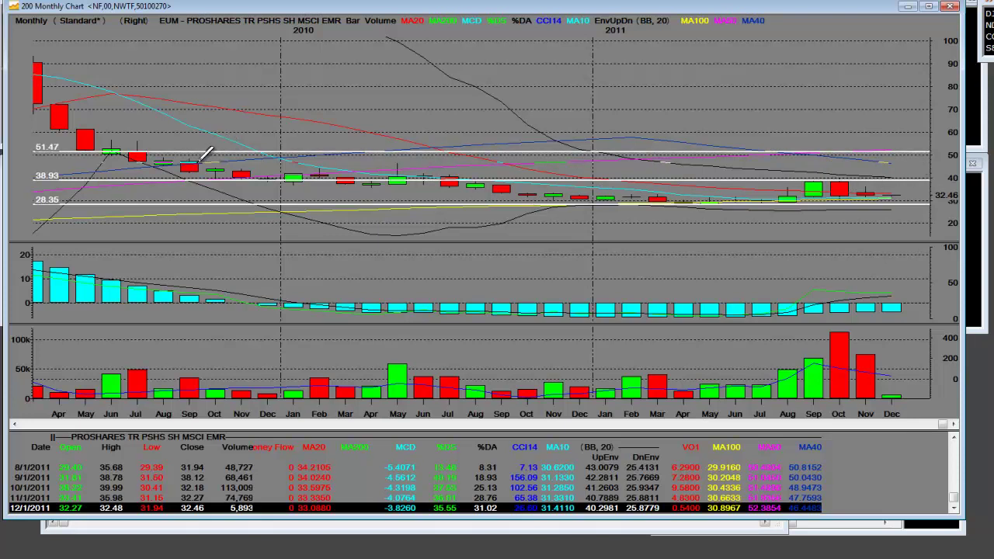
pyautogui.click(205, 158)
pyautogui.click(78, 129)
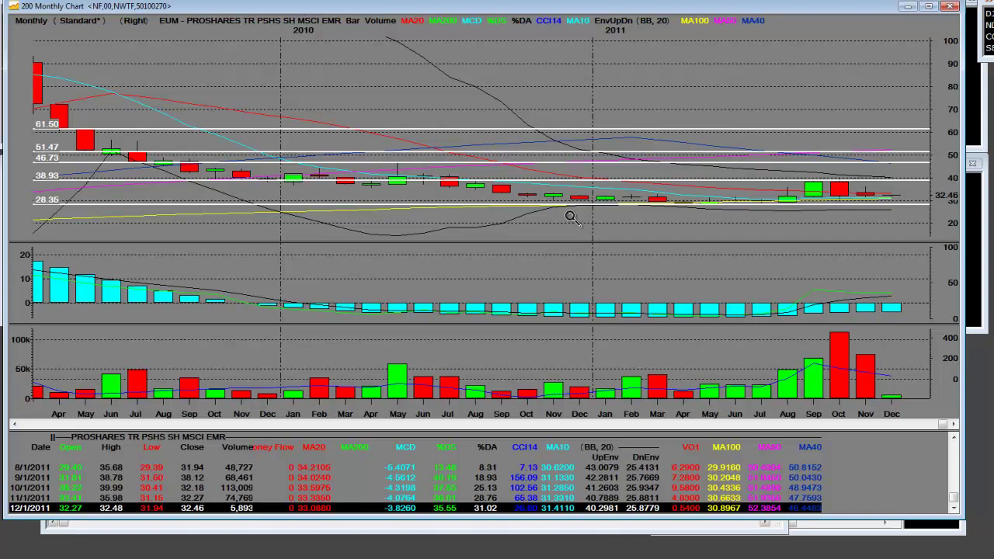
pyautogui.click(884, 197)
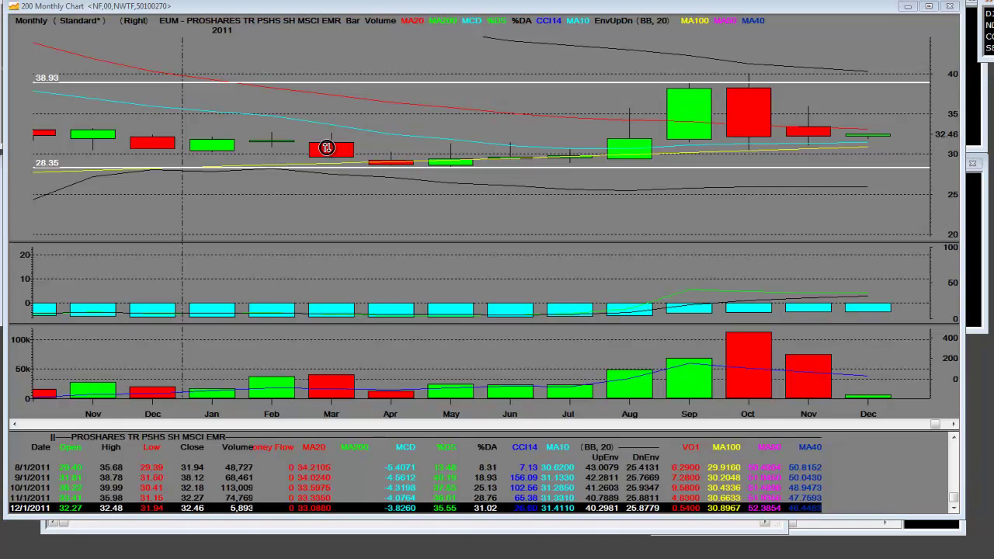
# Show the EFZ monthly chart and examine its 2011 candles up to December.
pyautogui.press('space')
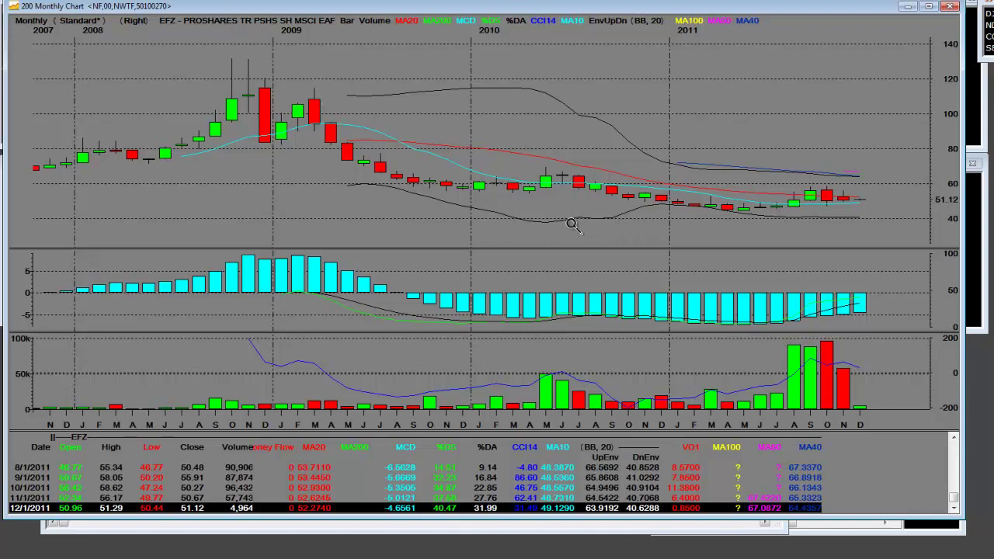
pyautogui.moveTo(583, 229); pyautogui.dragTo(926, 171)
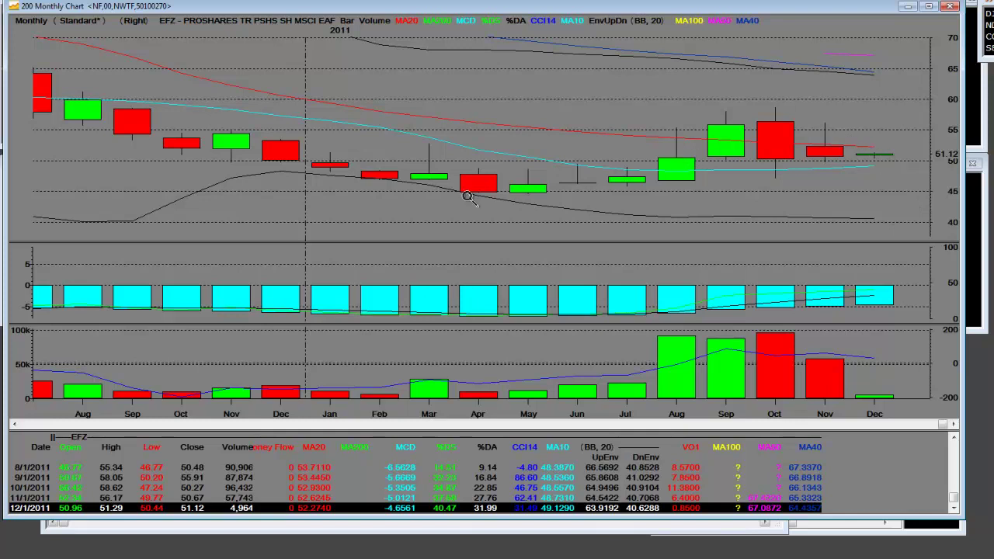
pyautogui.moveTo(262, 194); pyautogui.dragTo(960, 96)
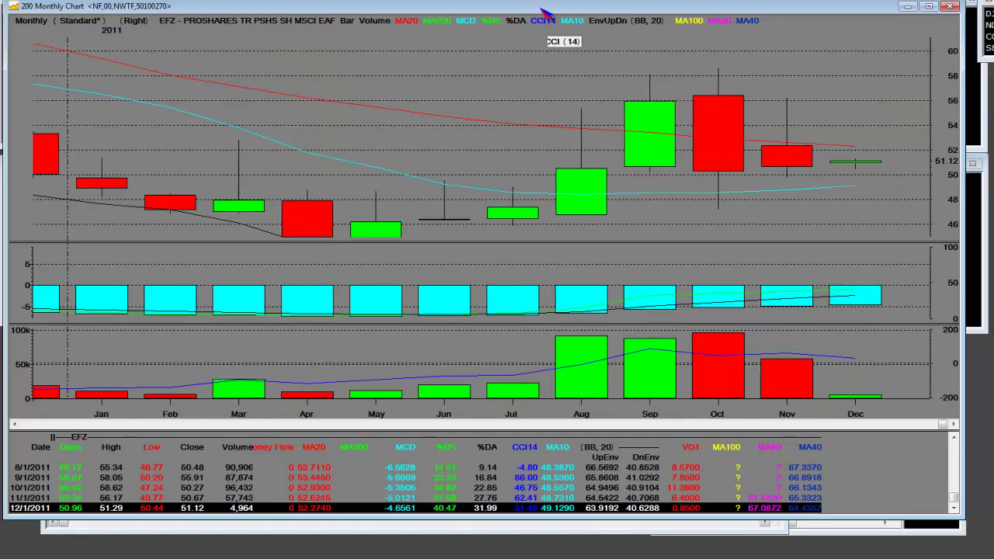
pyautogui.moveTo(529, 9); pyautogui.dragTo(493, 11)
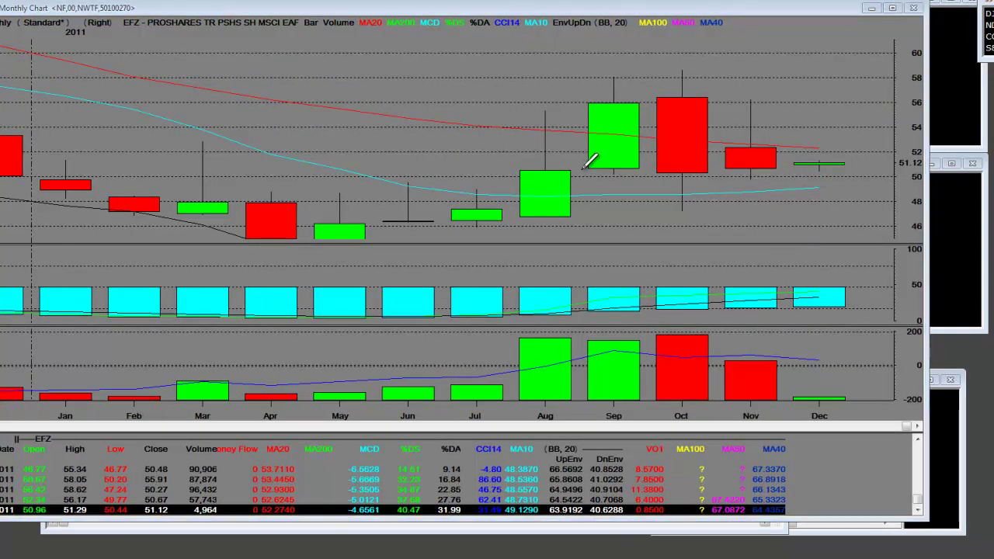
# On the DUG monthly chart, draw horizontal lines at about 53.90, 20.91, 25.15, 44.58 and 31.55.
pyautogui.moveTo(599, 151)
pyautogui.mouseDown()
pyautogui.moveTo(417, 216)
pyautogui.moveTo(354, 188)
pyautogui.moveTo(315, 190)
pyautogui.mouseUp()
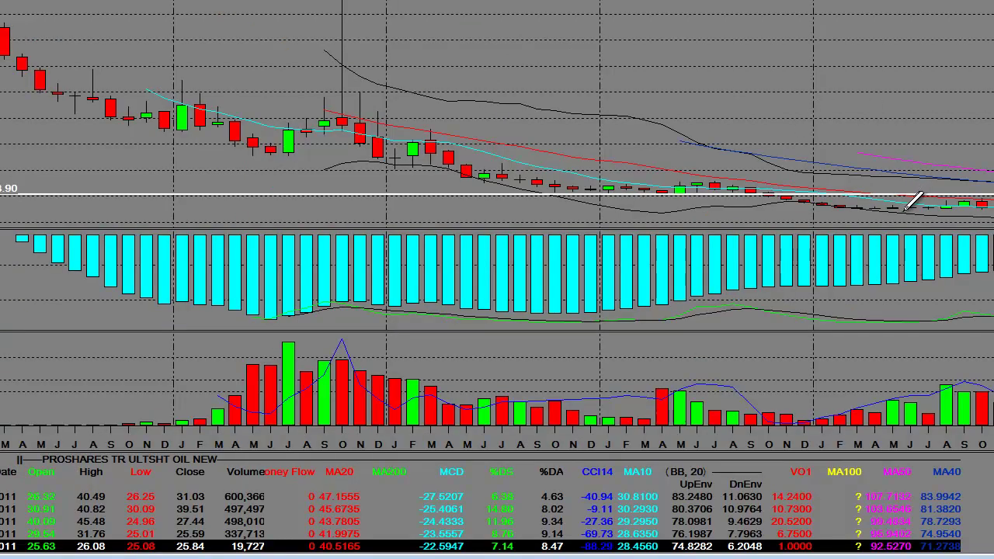
pyautogui.click(904, 210)
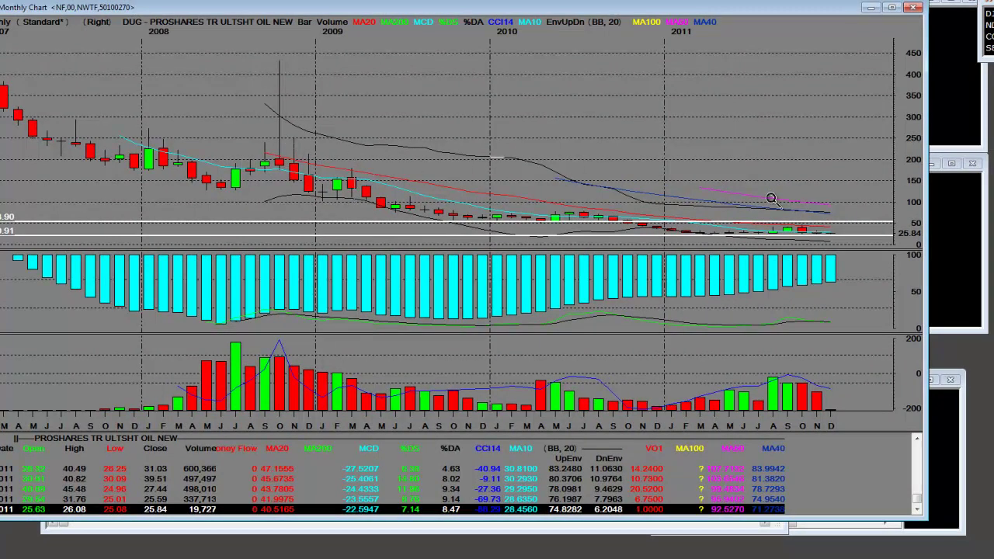
pyautogui.click(877, 253)
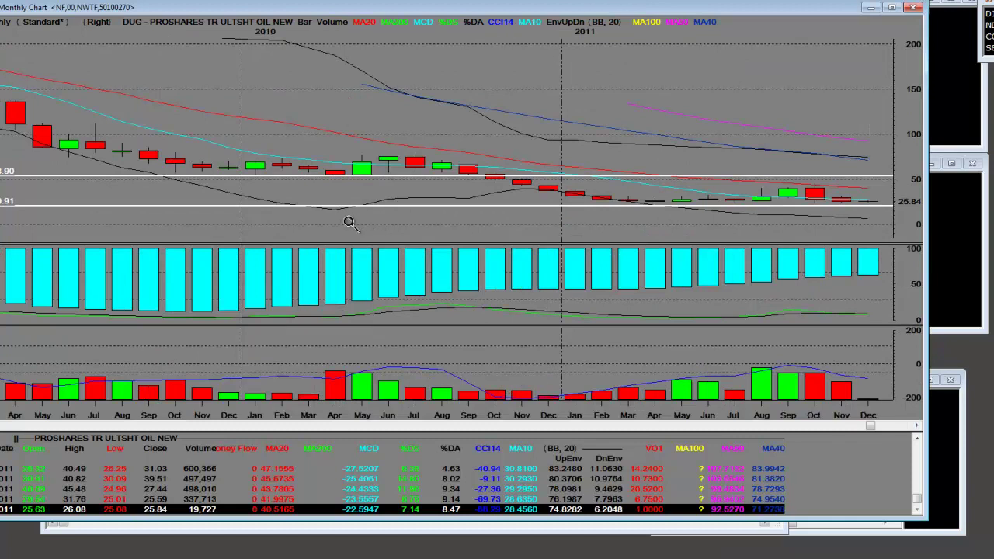
pyautogui.click(917, 157)
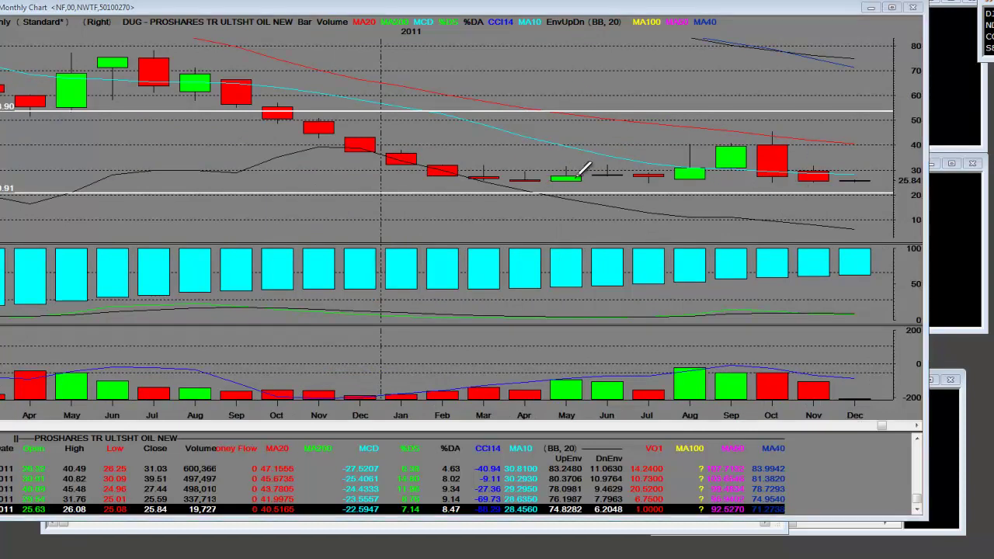
pyautogui.click(546, 181)
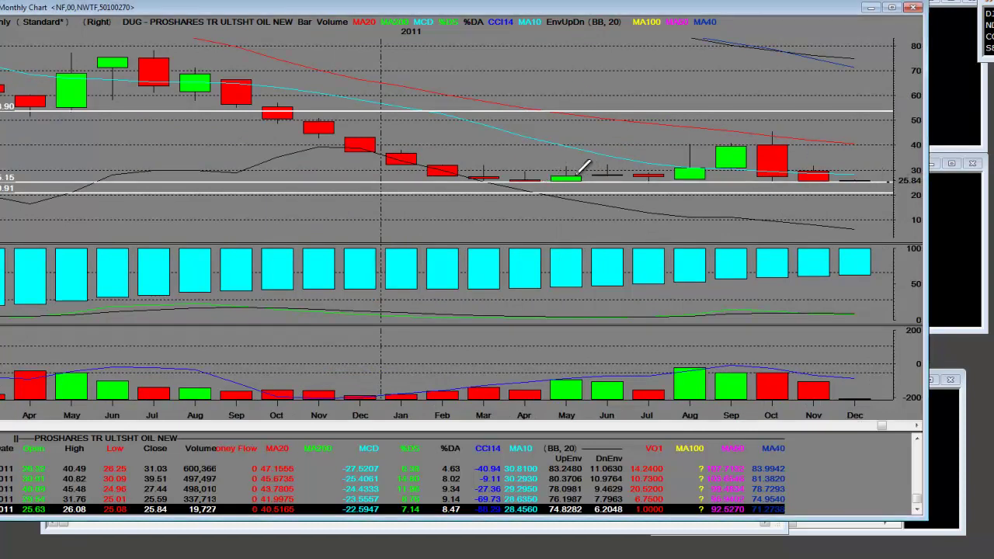
pyautogui.click(774, 133)
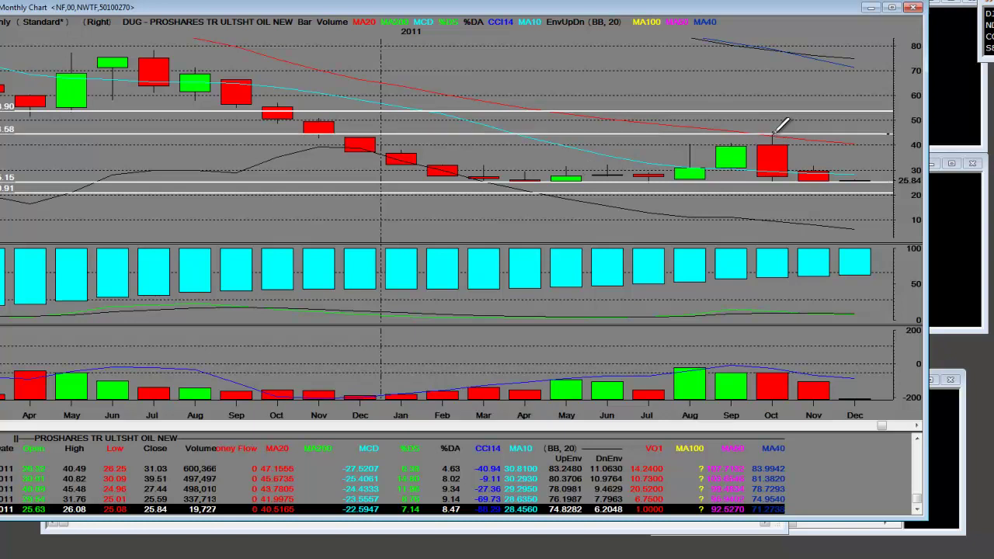
pyautogui.click(718, 165)
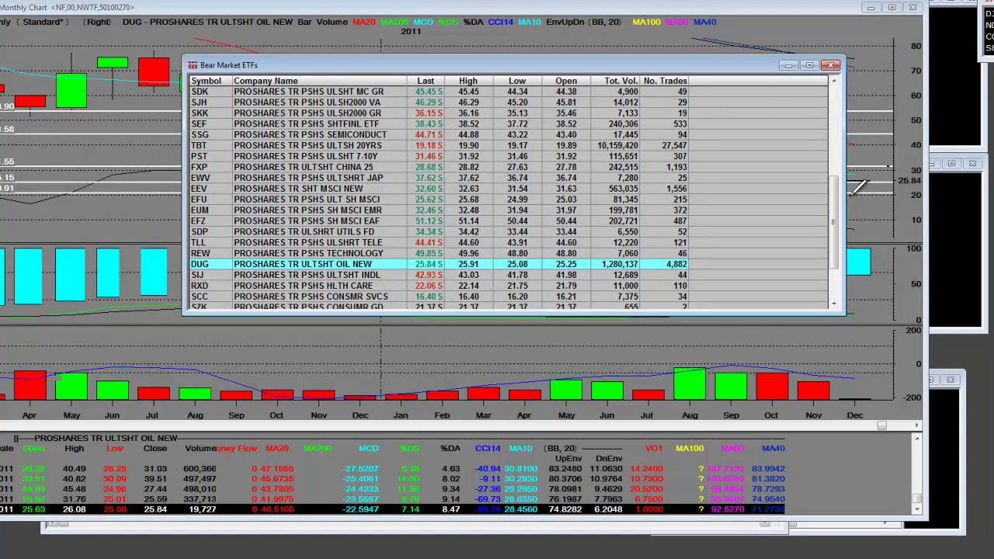
# Look through the Bear Market ETFs quote list from its beginning.
pyautogui.moveTo(841, 212); pyautogui.dragTo(836, 109)
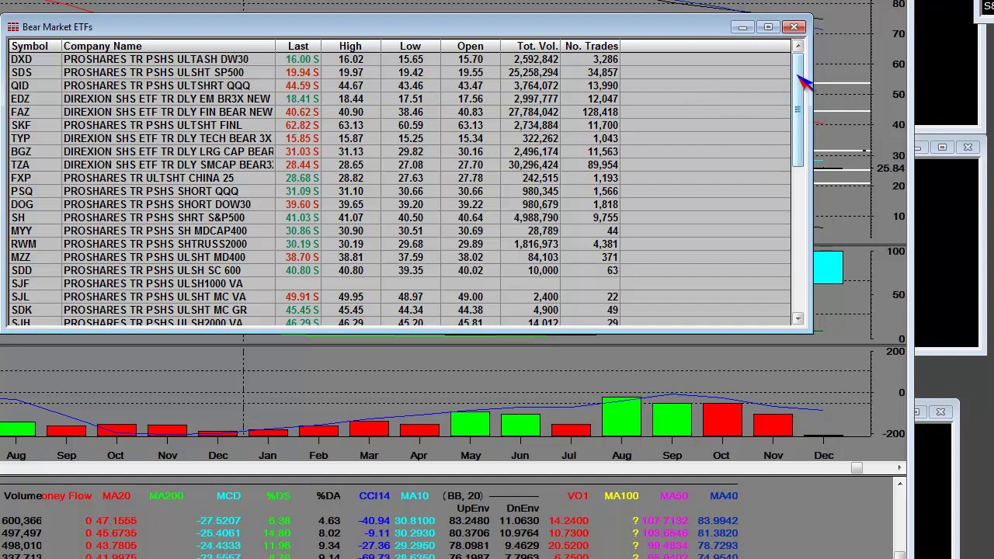
pyautogui.moveTo(799, 76); pyautogui.dragTo(795, 110)
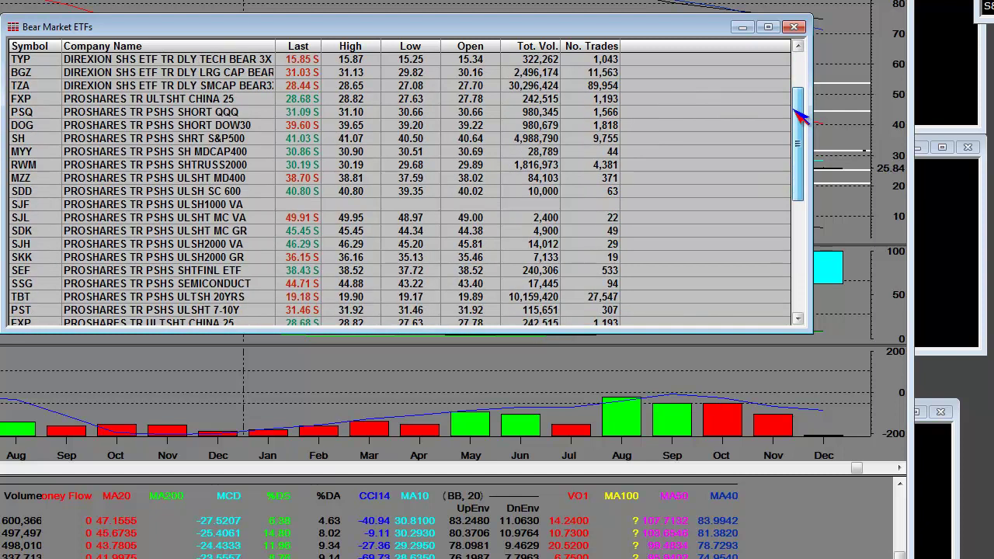